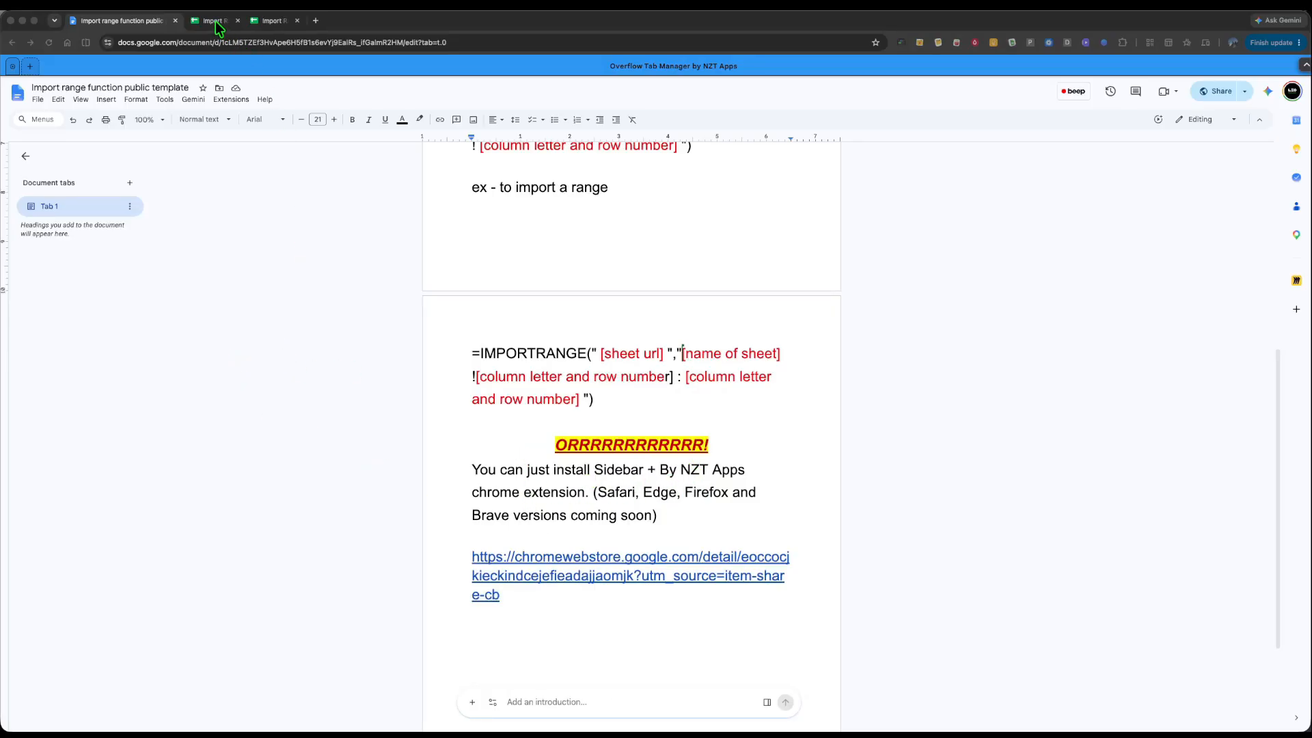
- Start an =IMPORTRANGE(" formula in Destination cell A2
scroll(404, 316, up, 6)
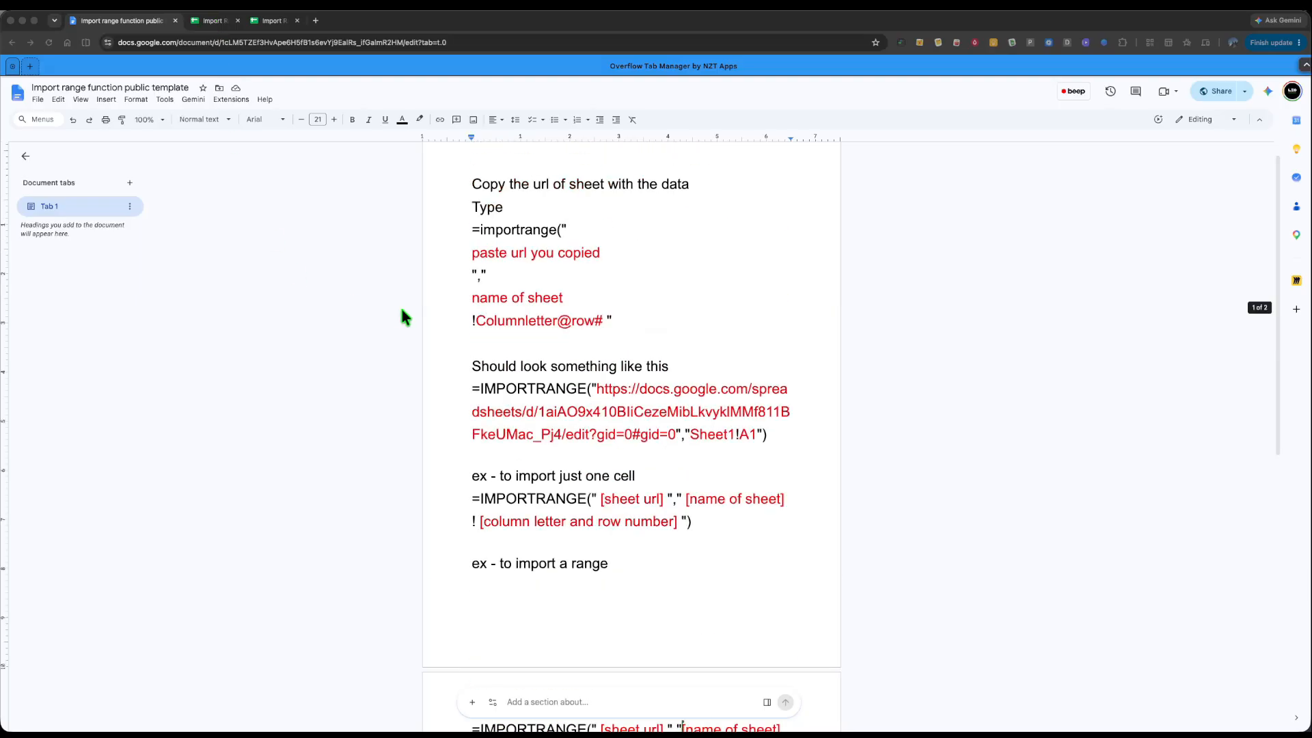
click(207, 22)
click(842, 193)
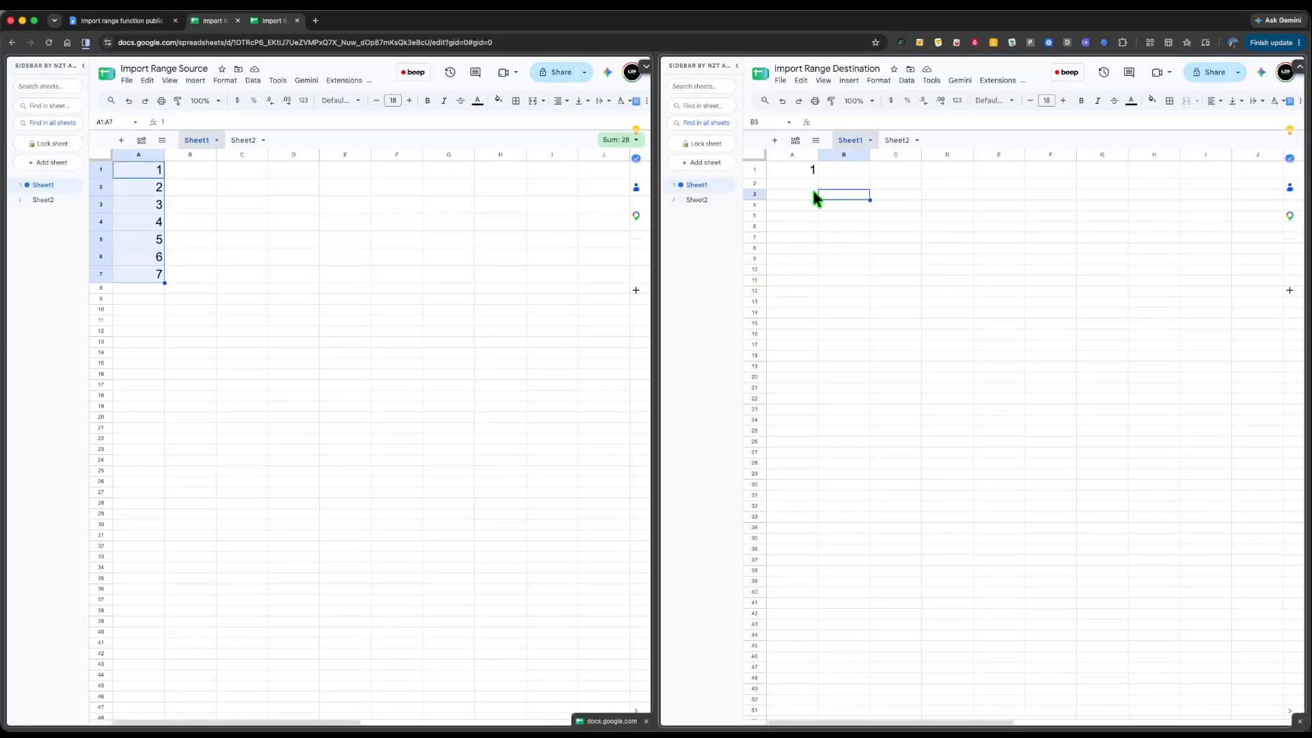
click(809, 185)
text(=)
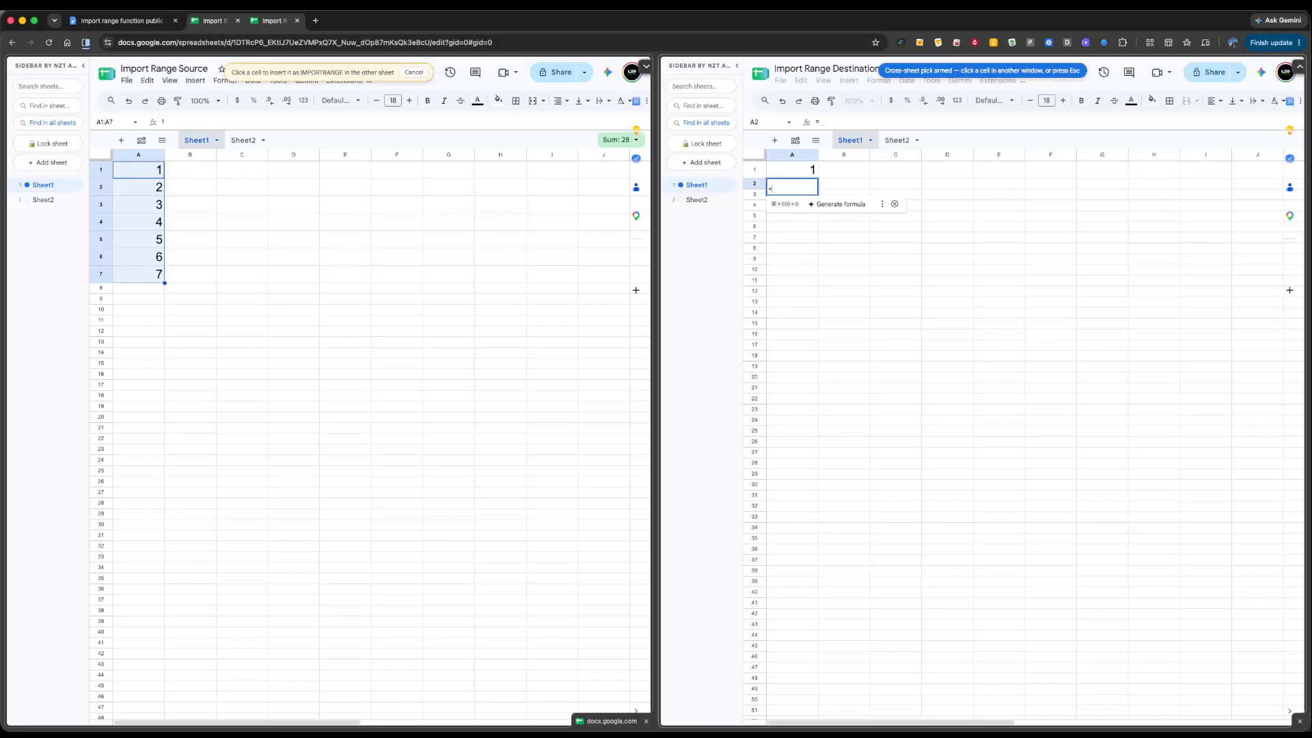
text(impor)
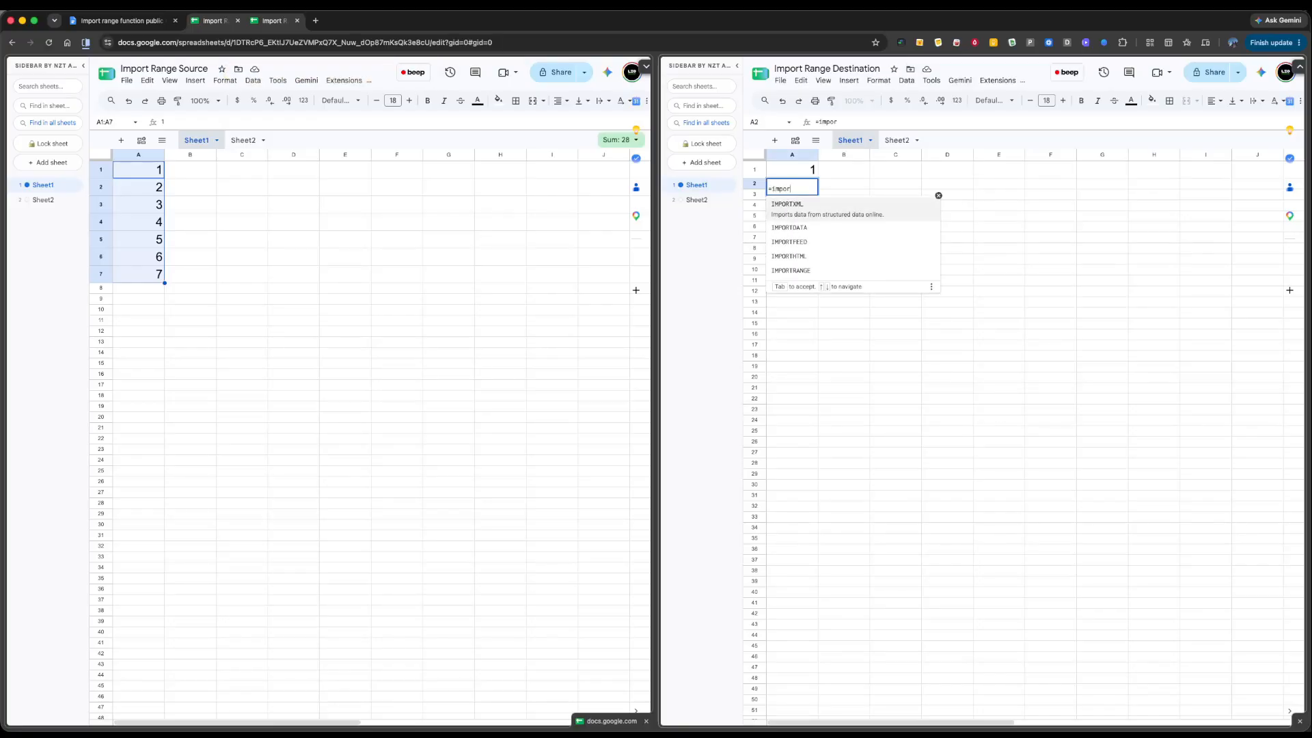
click(815, 267)
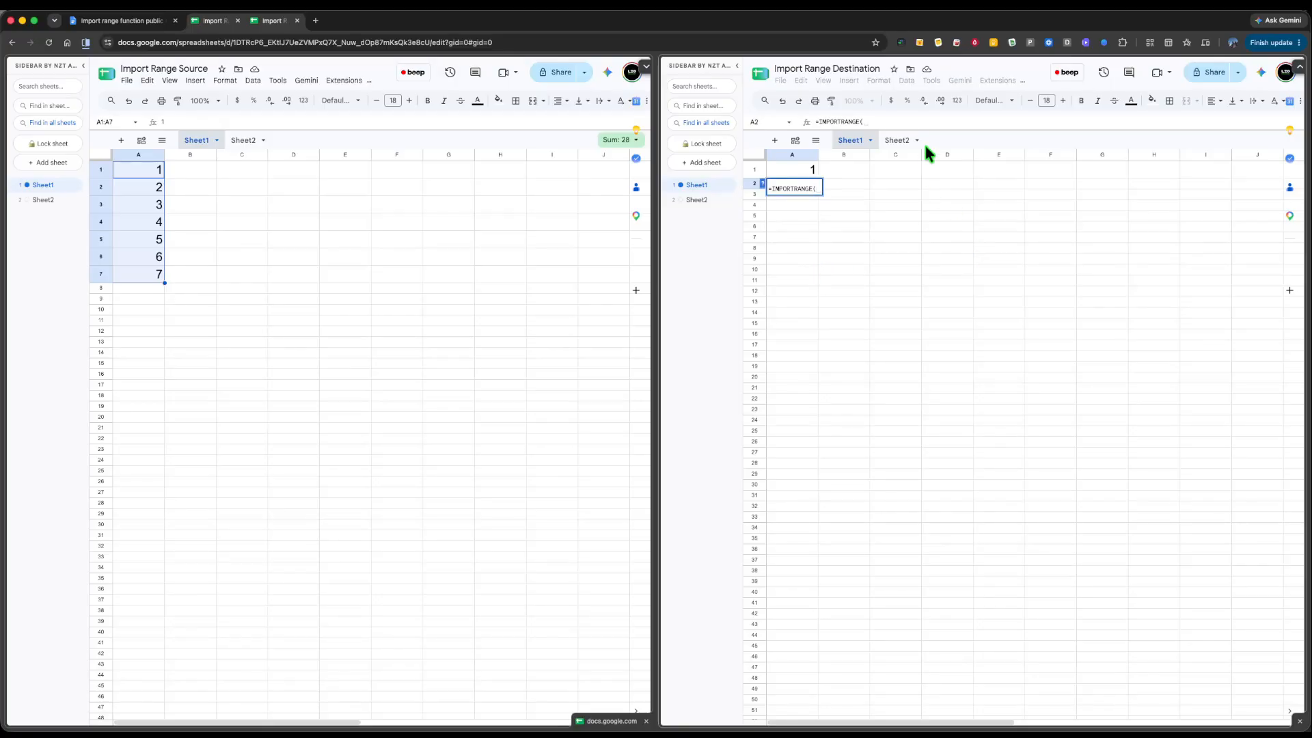
click(890, 123)
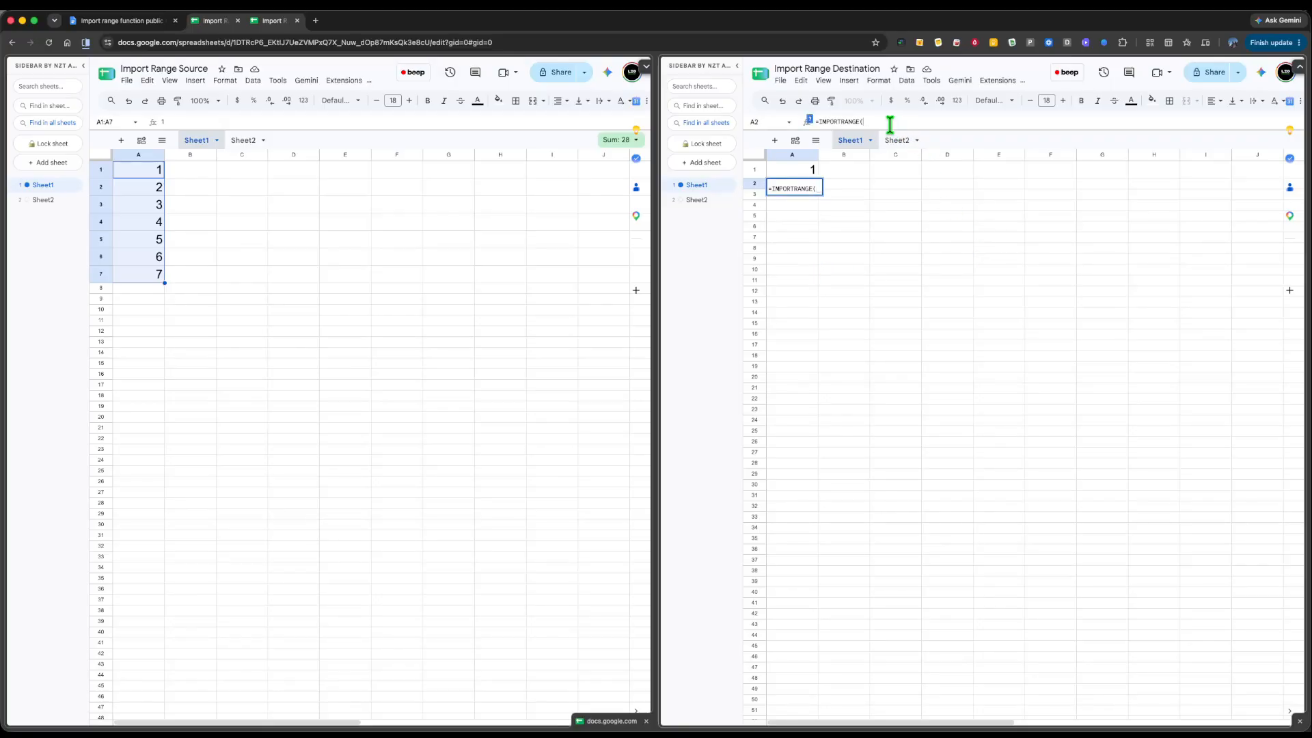
text(")
- Copy the Source spreadsheet's URL and reopen A2's formula for editing
click(266, 42)
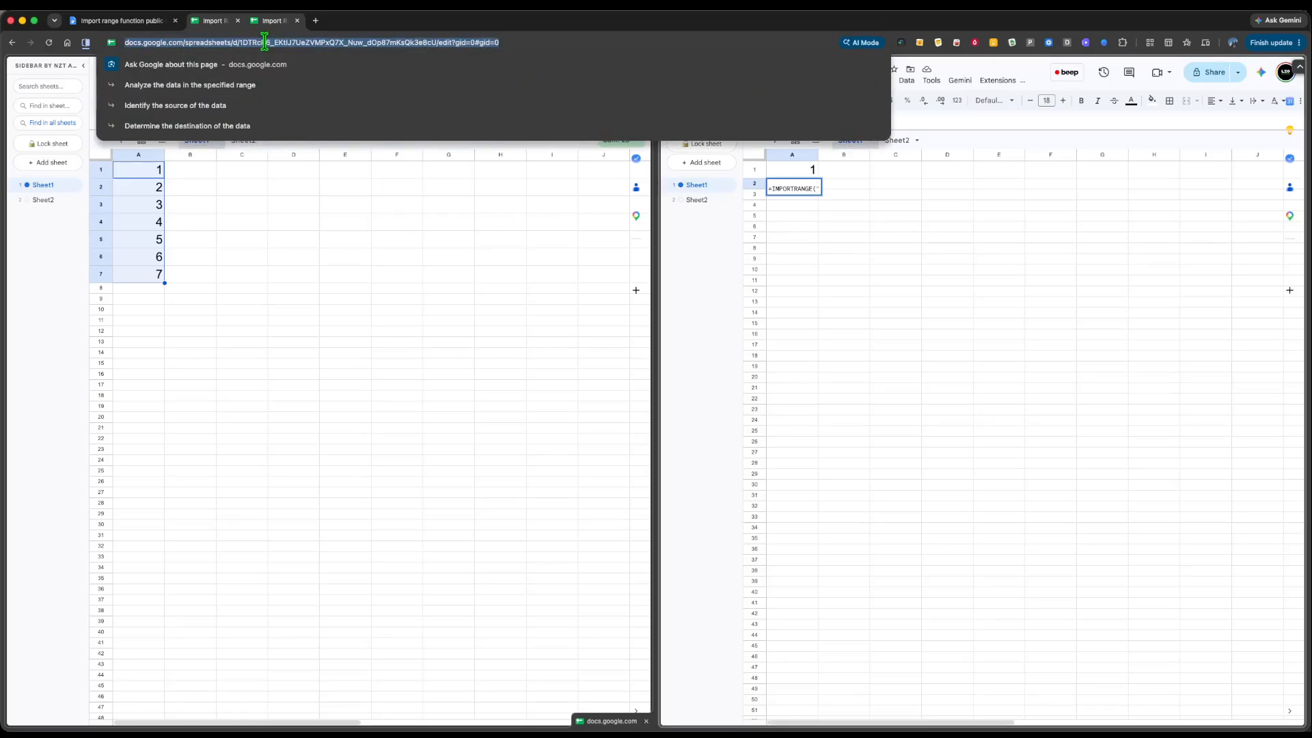
click(891, 256)
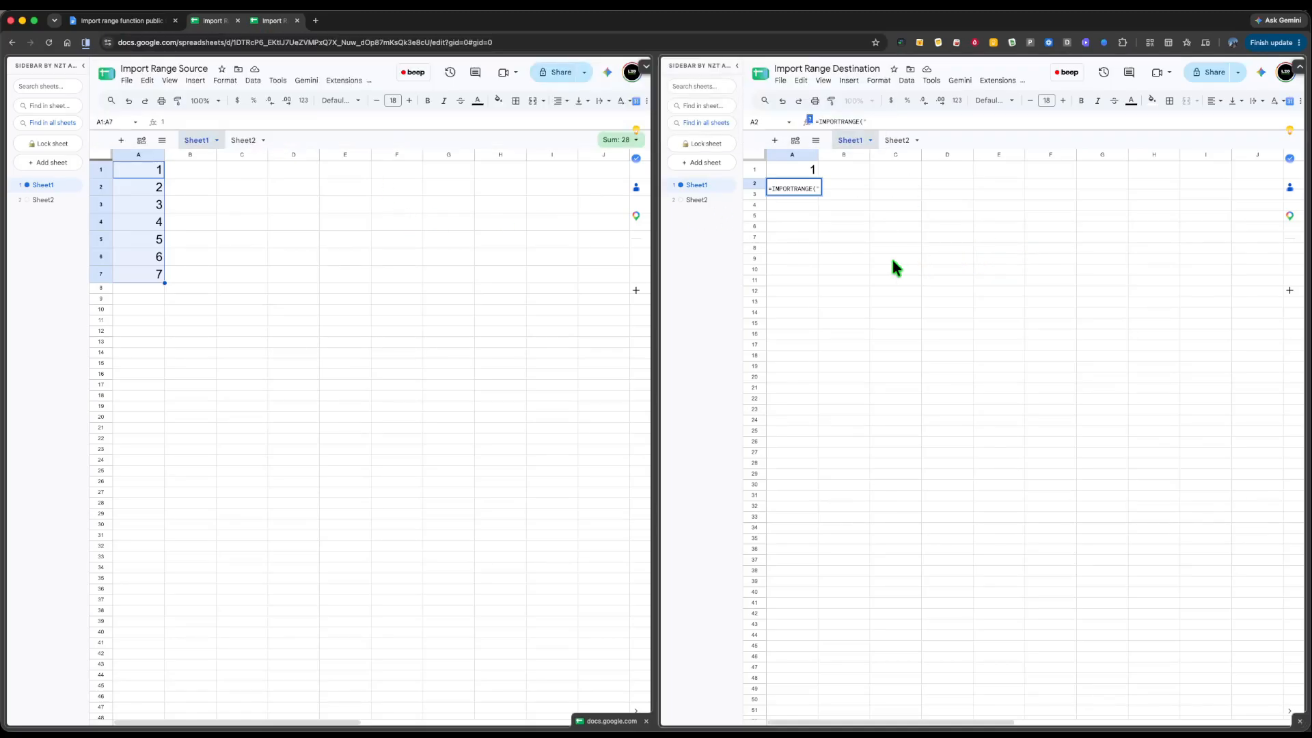
click(798, 189)
click(868, 121)
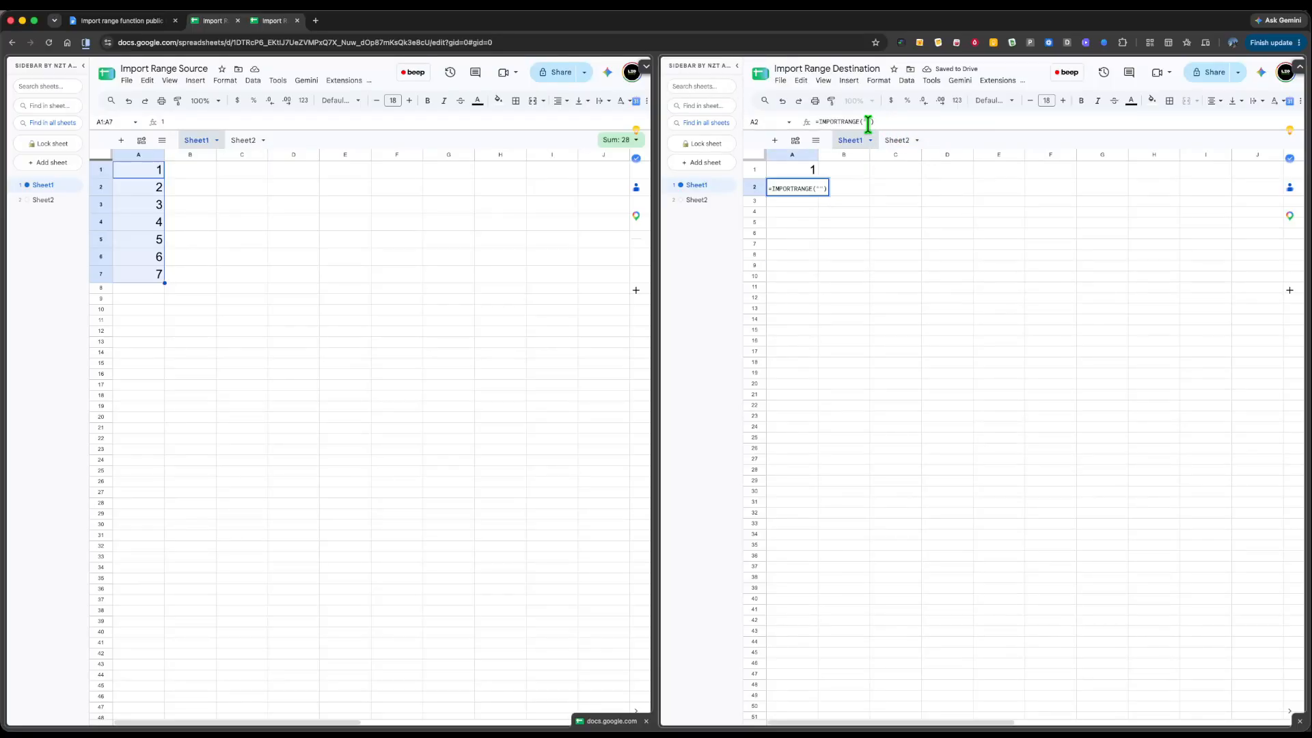
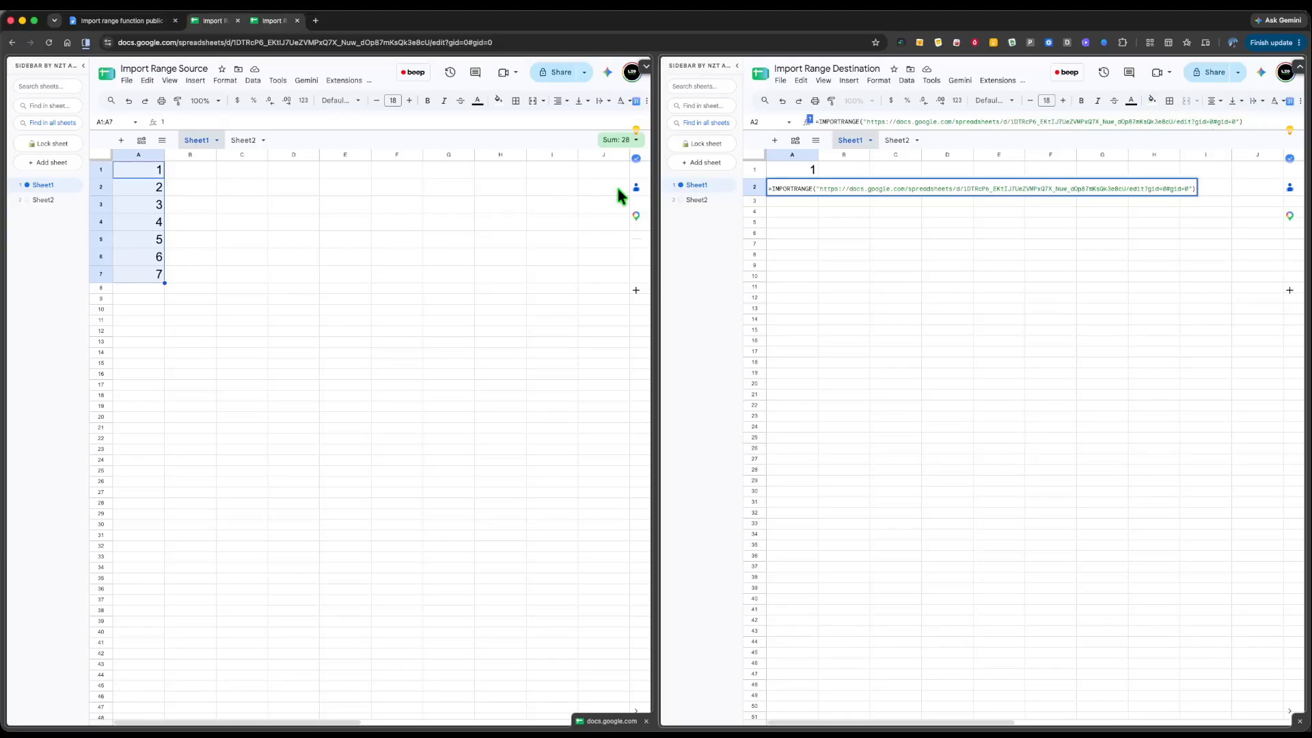
- Complete A2's formula with the pasted Source URL and "Sheet1!A1" so it shows 1
click(1258, 123)
key(BackSpace)
text(,)
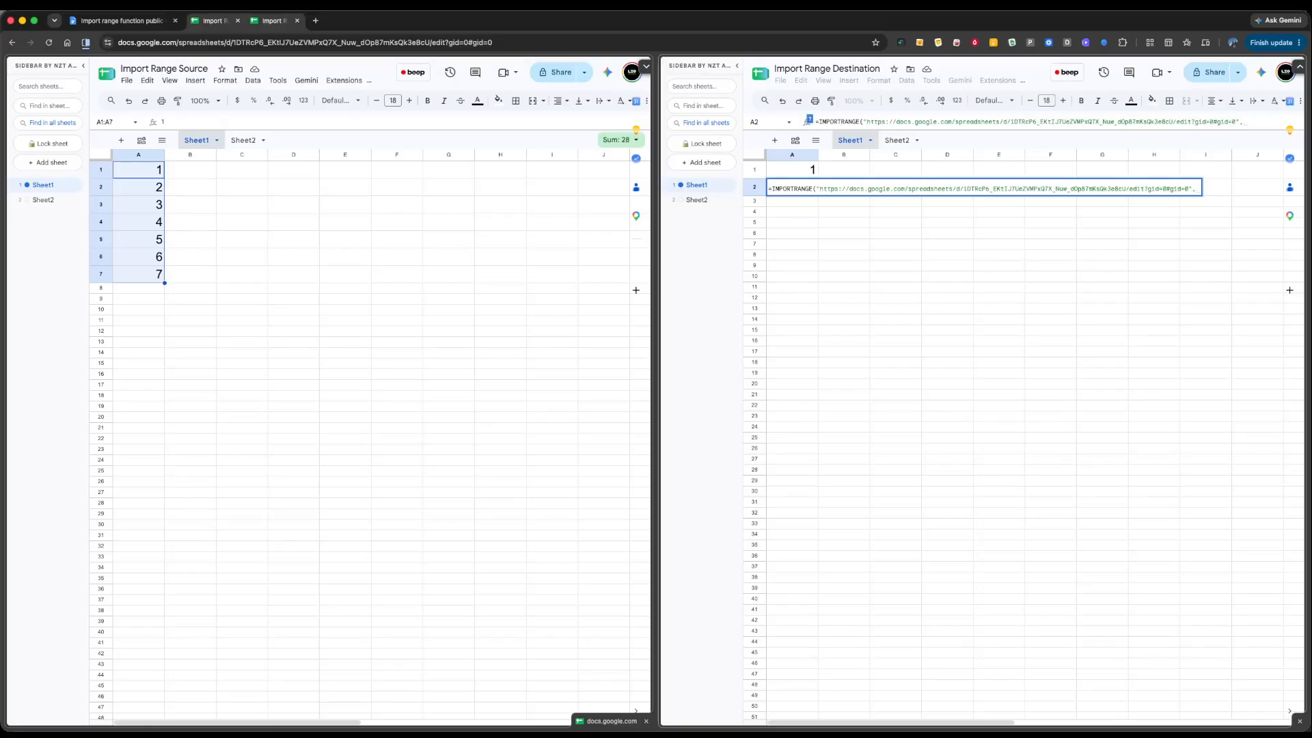
text(")
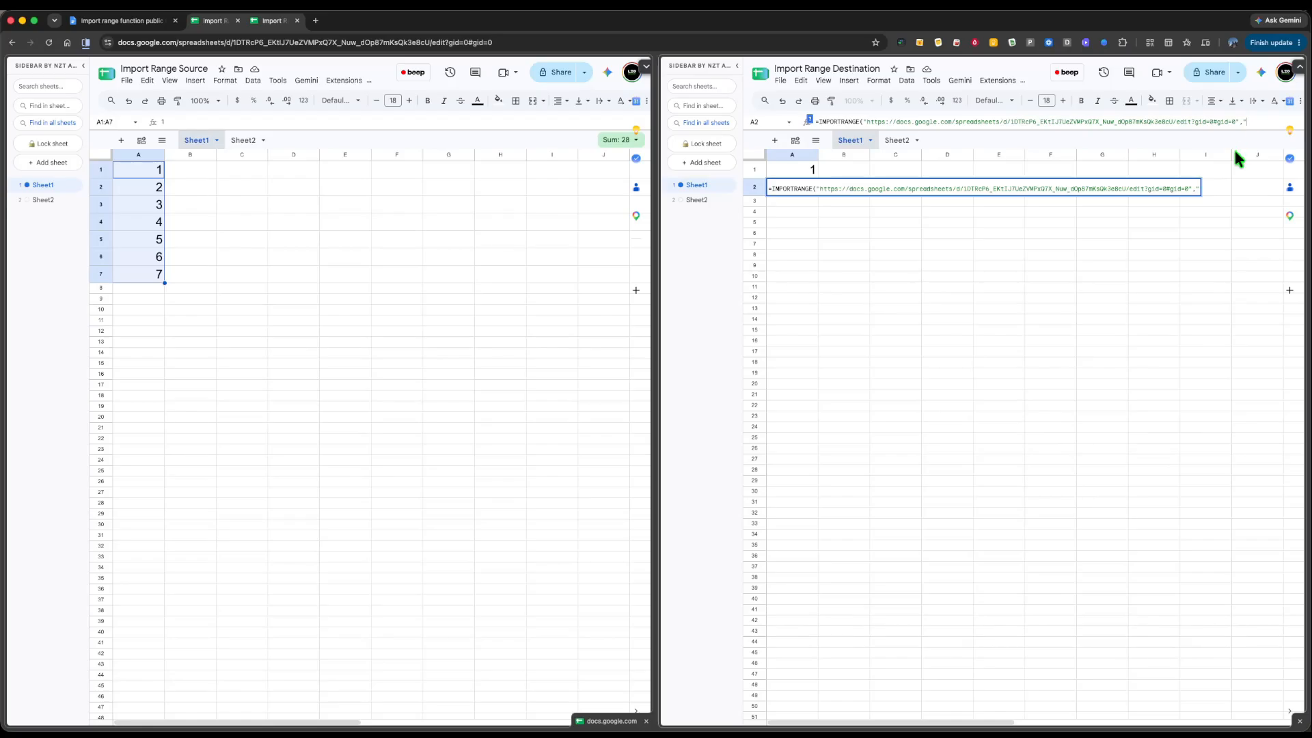
click(190, 138)
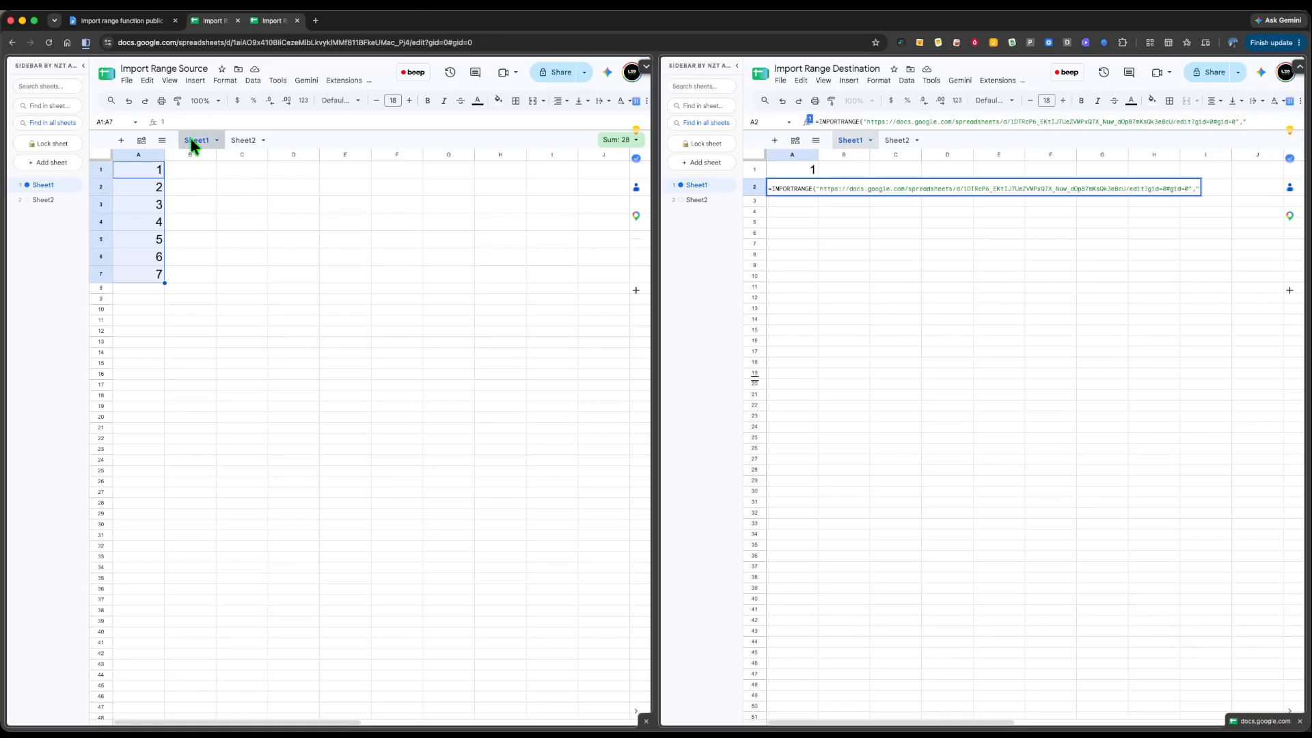
click(1265, 120)
text(Sheet1)
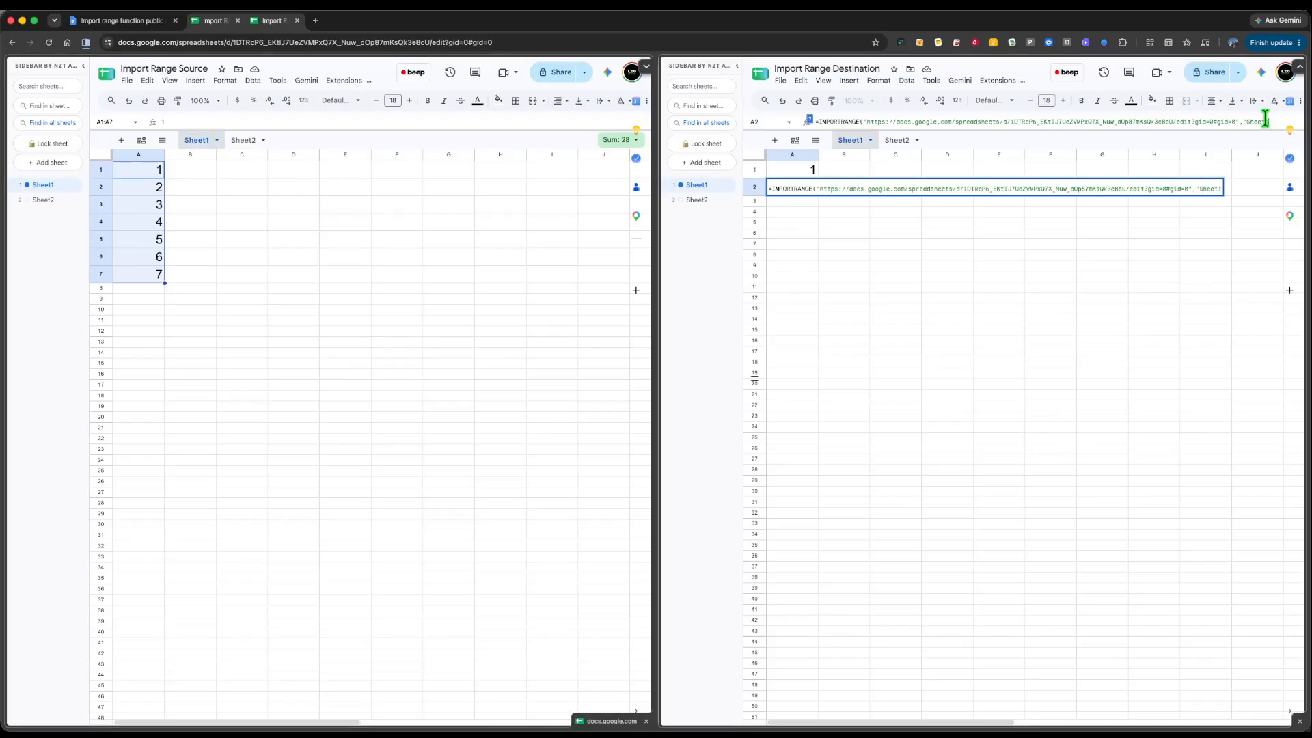
text(!)
text(A)
text(:)
text(")
key(Return)
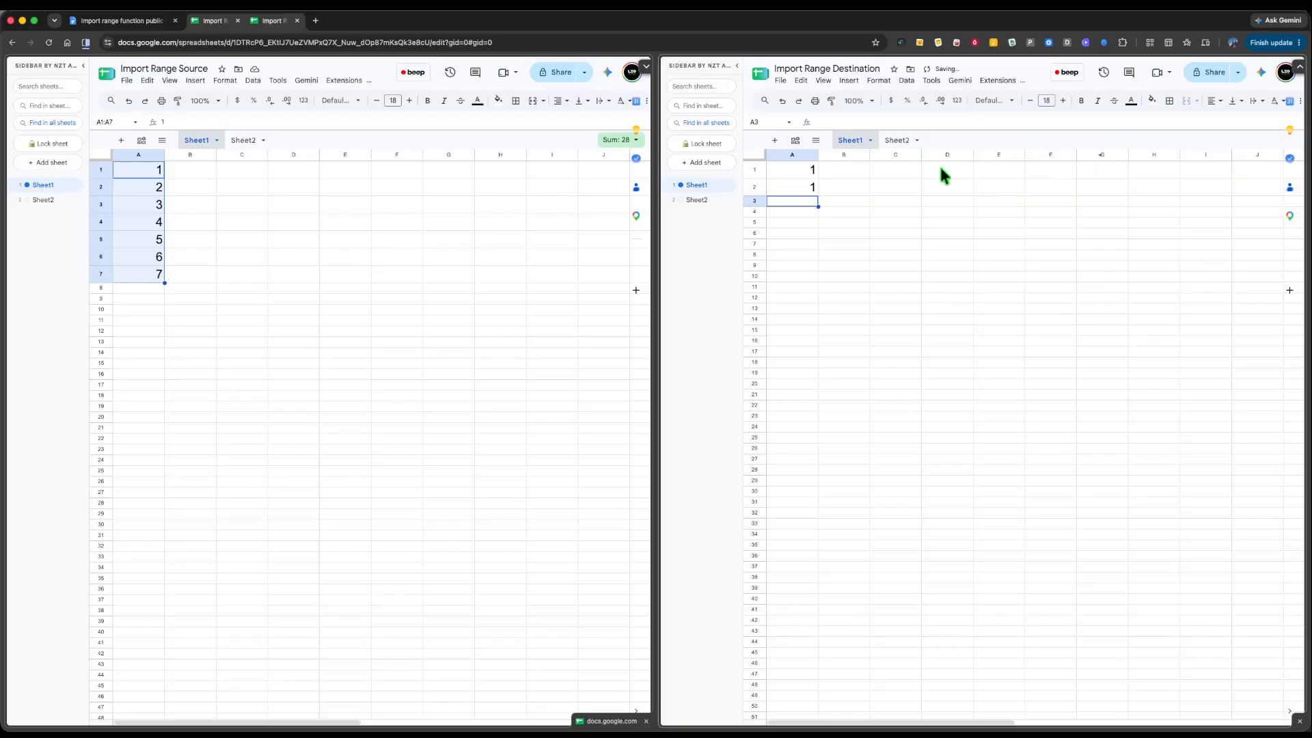
- Change the Source sheet's cell A1 to 10
click(194, 273)
click(159, 175)
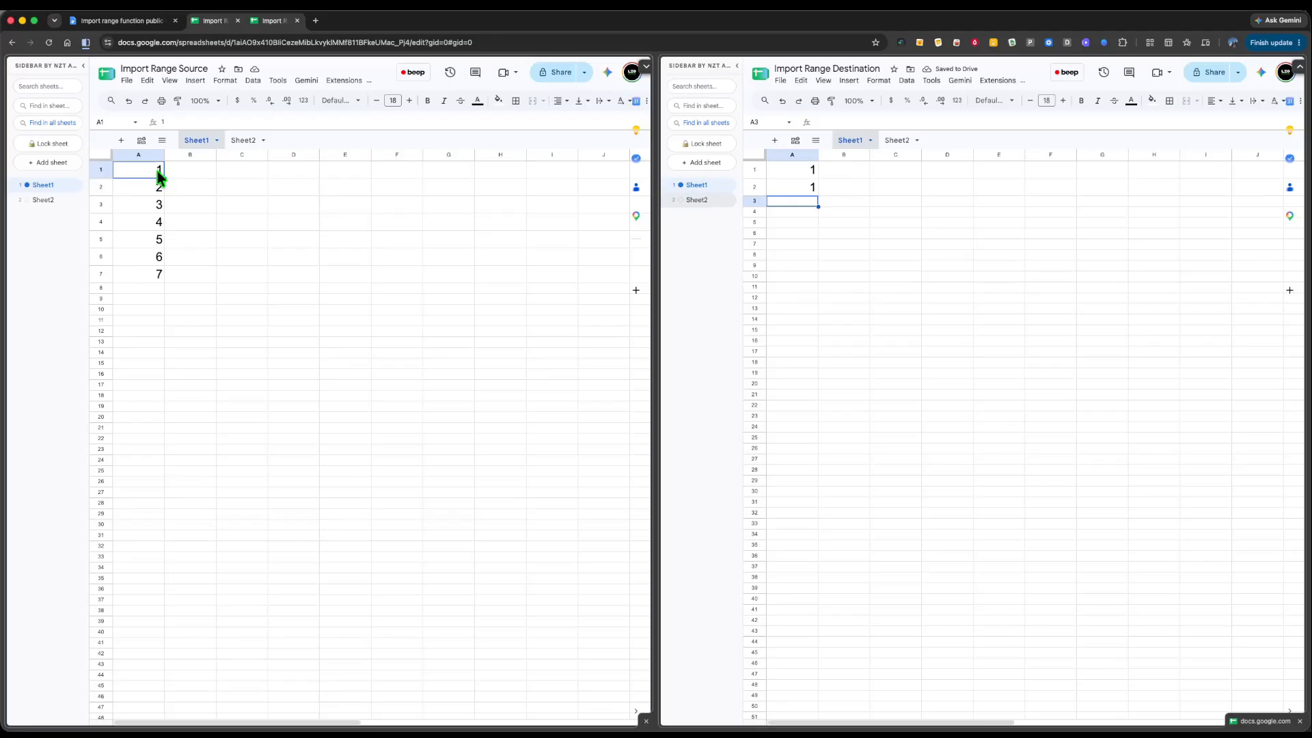
text(10)
key(Return)
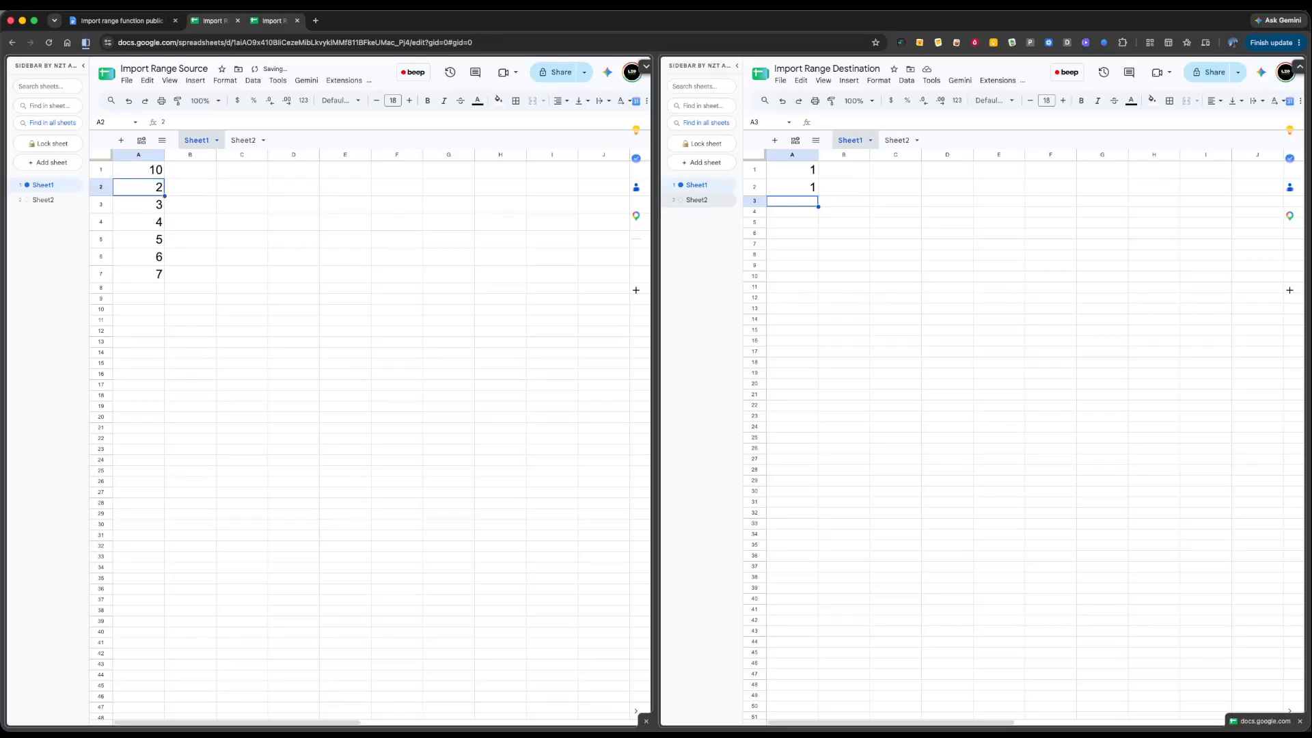
text(dd)
key(Escape)
- Clear the broken imported formula from the Destination sheet, dismissing the circular dependency error
click(801, 190)
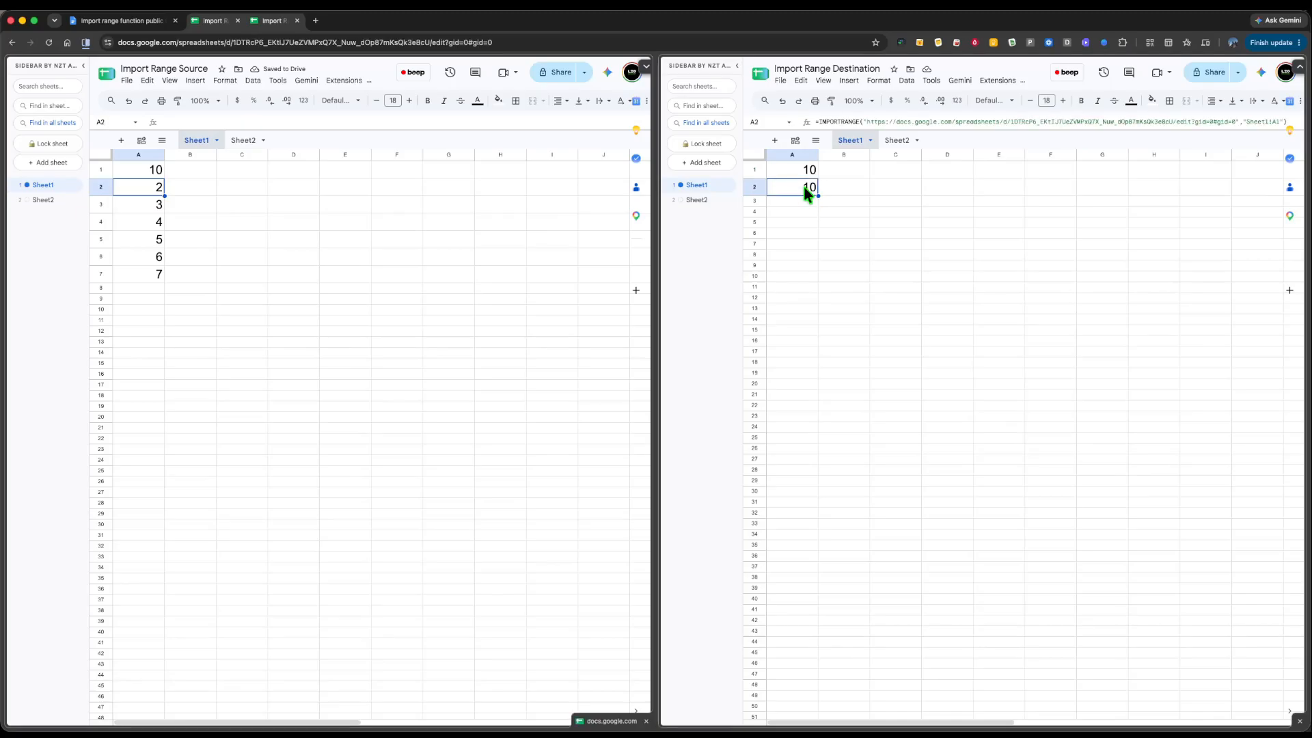
click(802, 172)
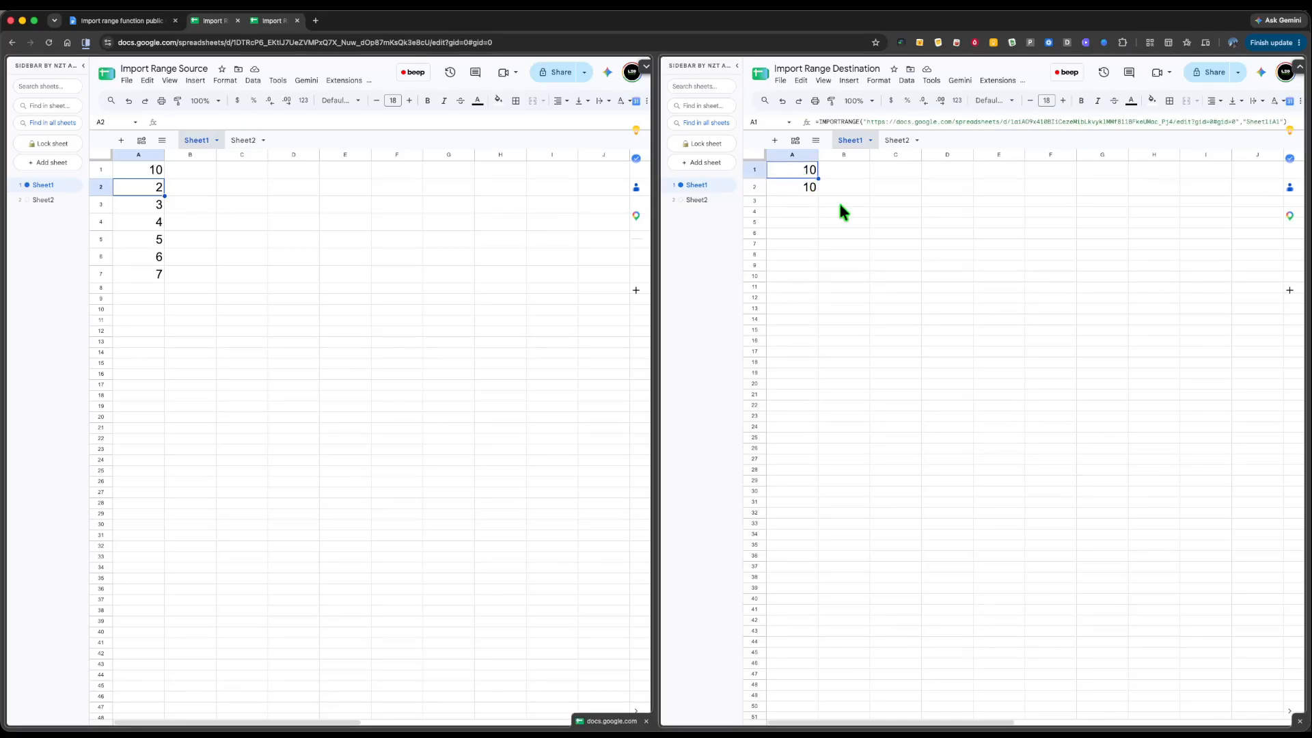
right_click(807, 174)
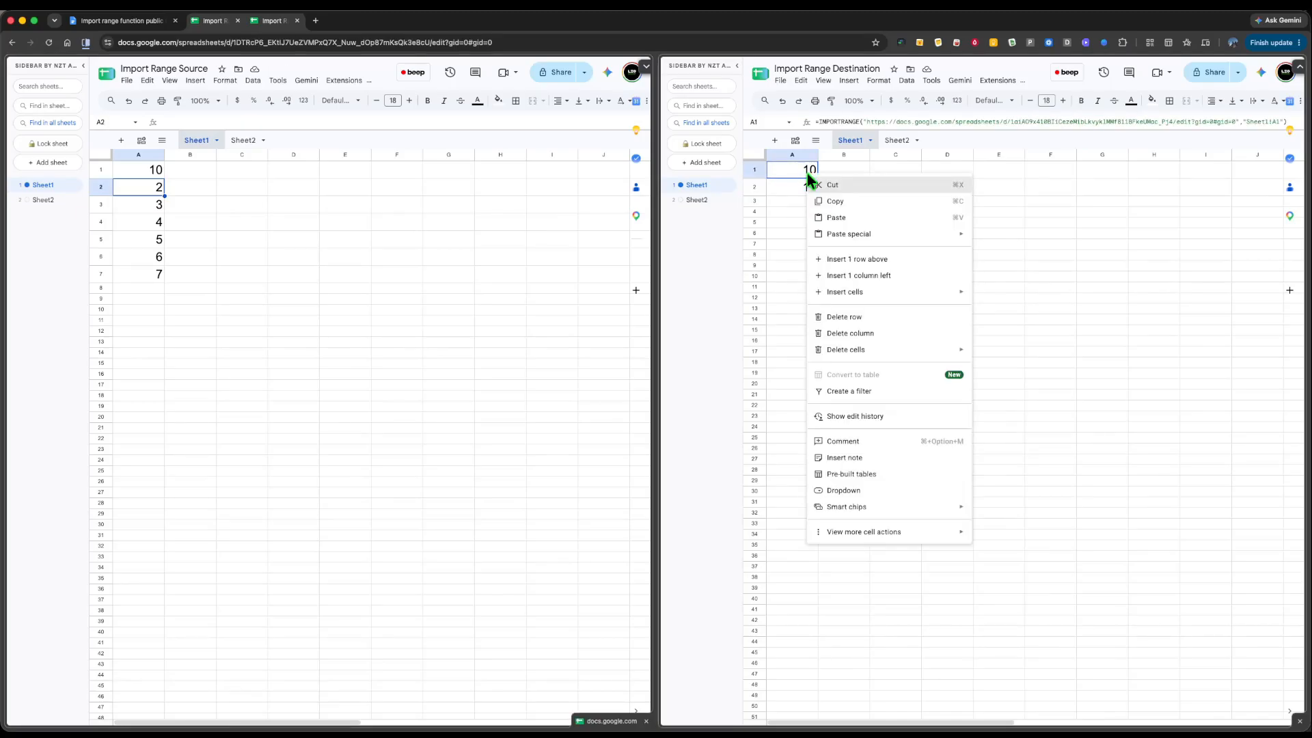
click(851, 317)
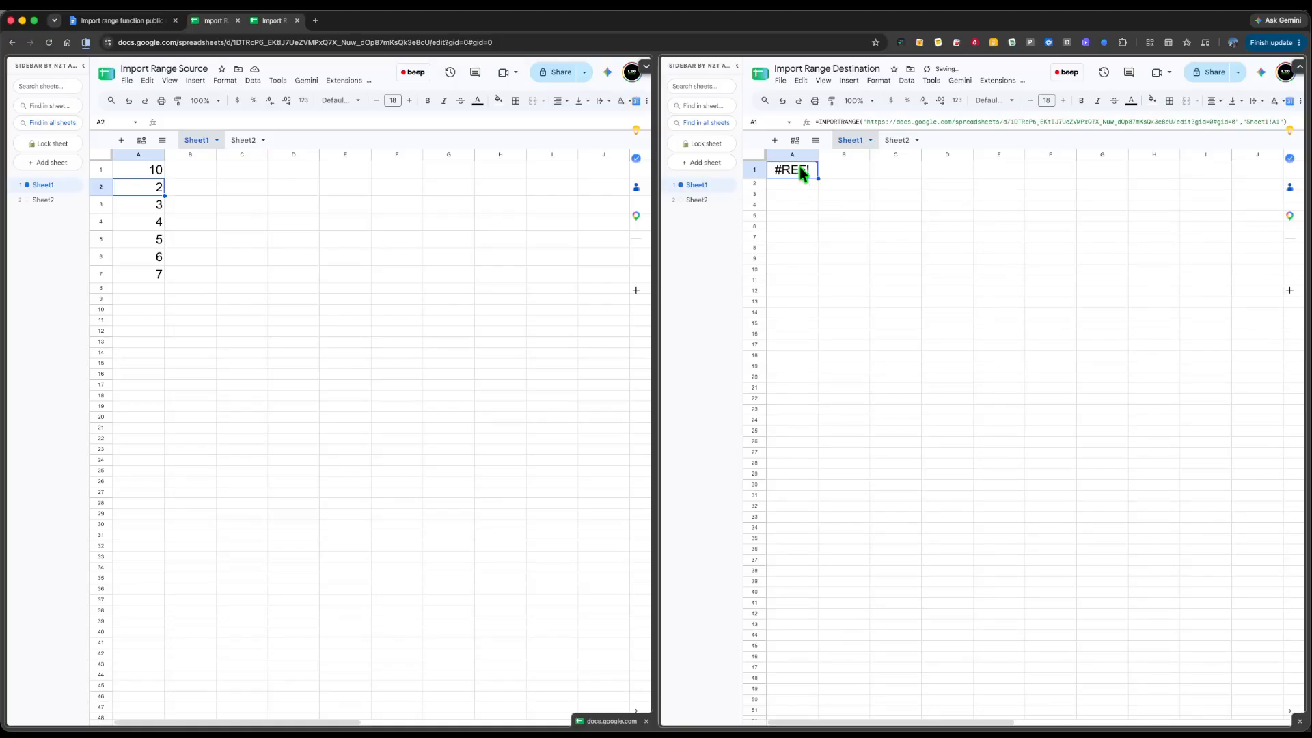
mouse_move(799, 167)
key(Delete)
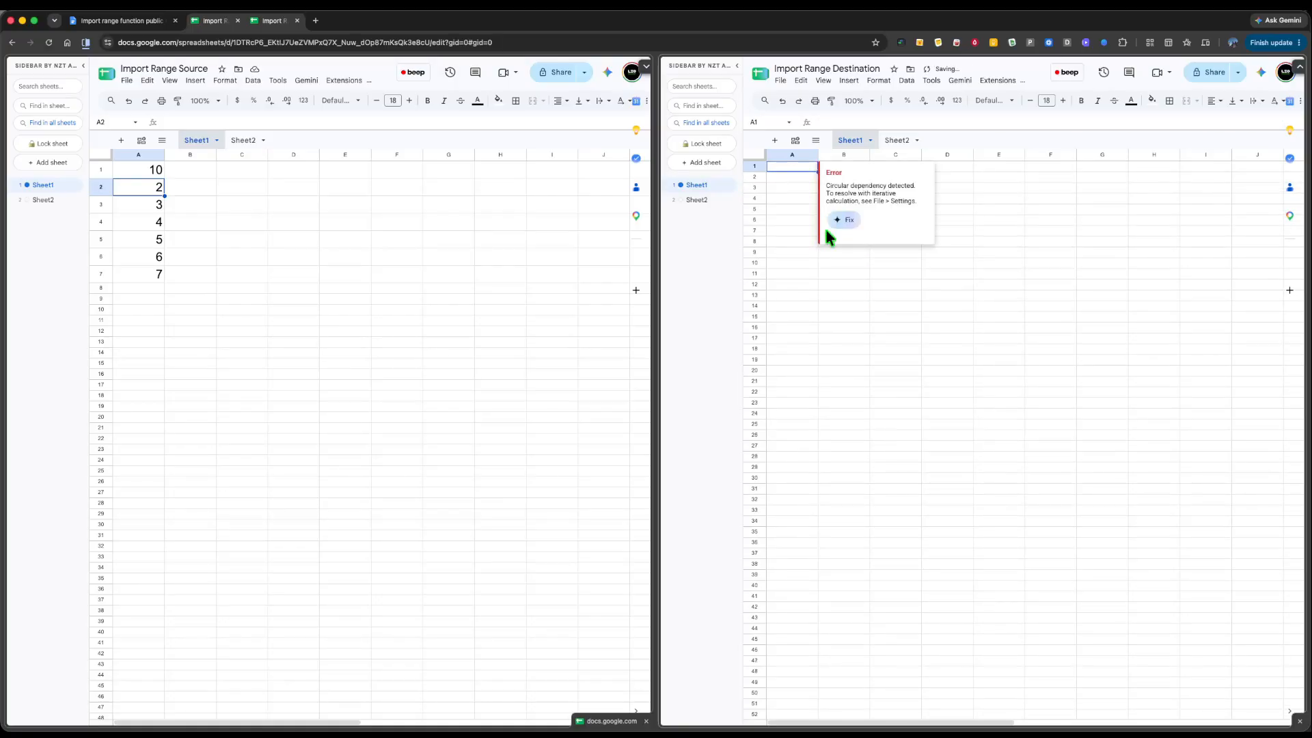
click(858, 328)
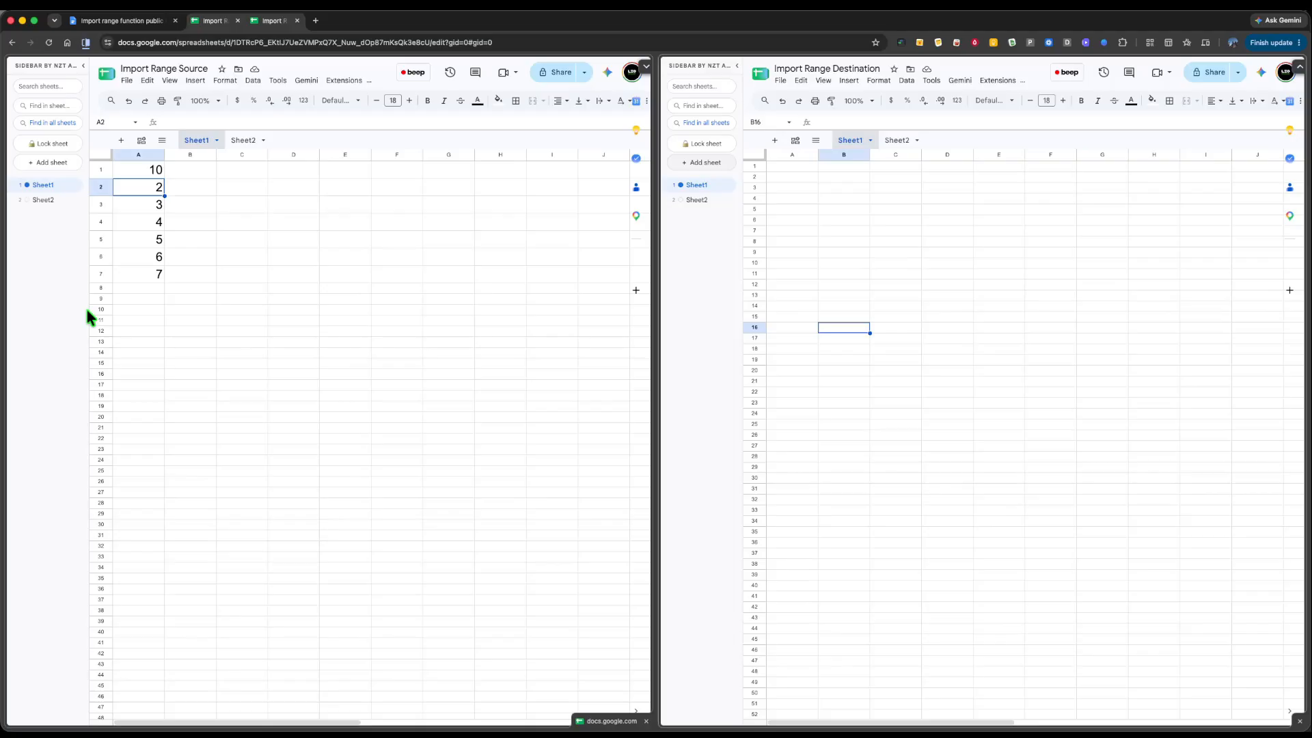
drag(89, 311, 90, 341)
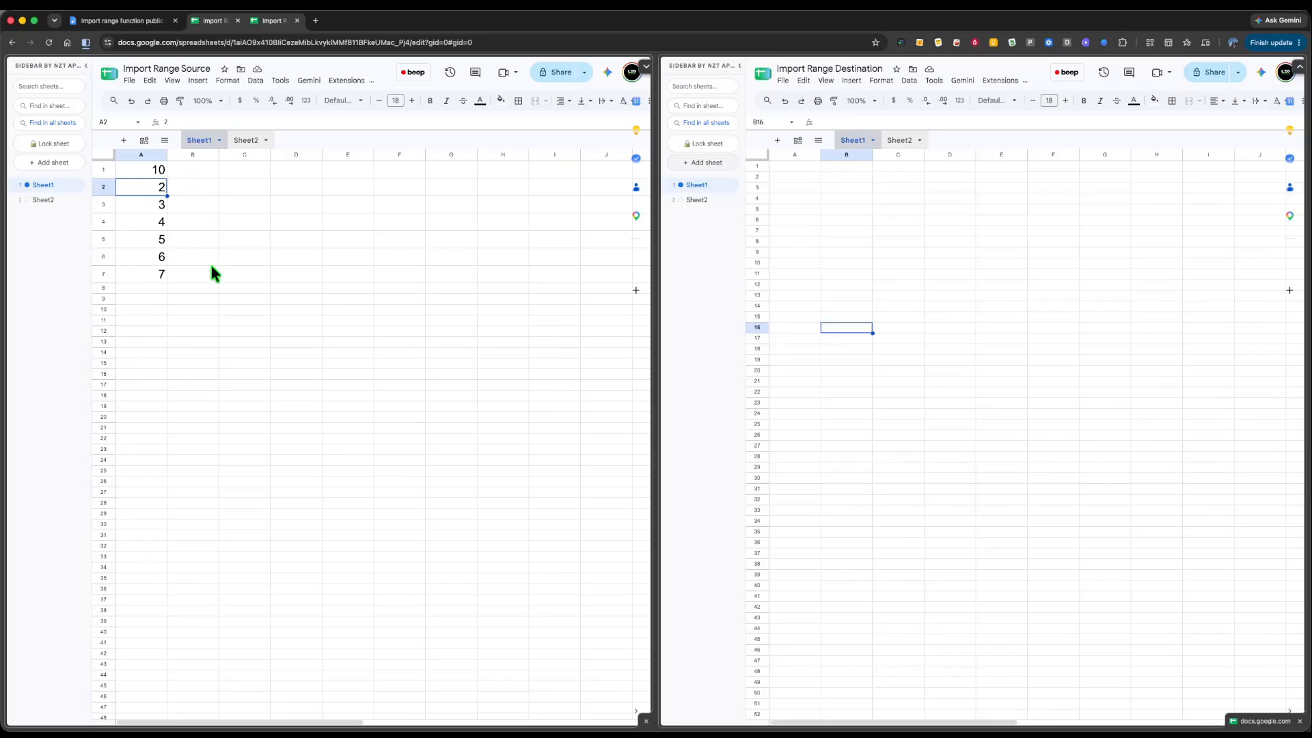
- Put =IMPORTRANGE(source URL,"Sheet1!A1") in Destination A1 by clicking Source A1, showing 10
click(793, 166)
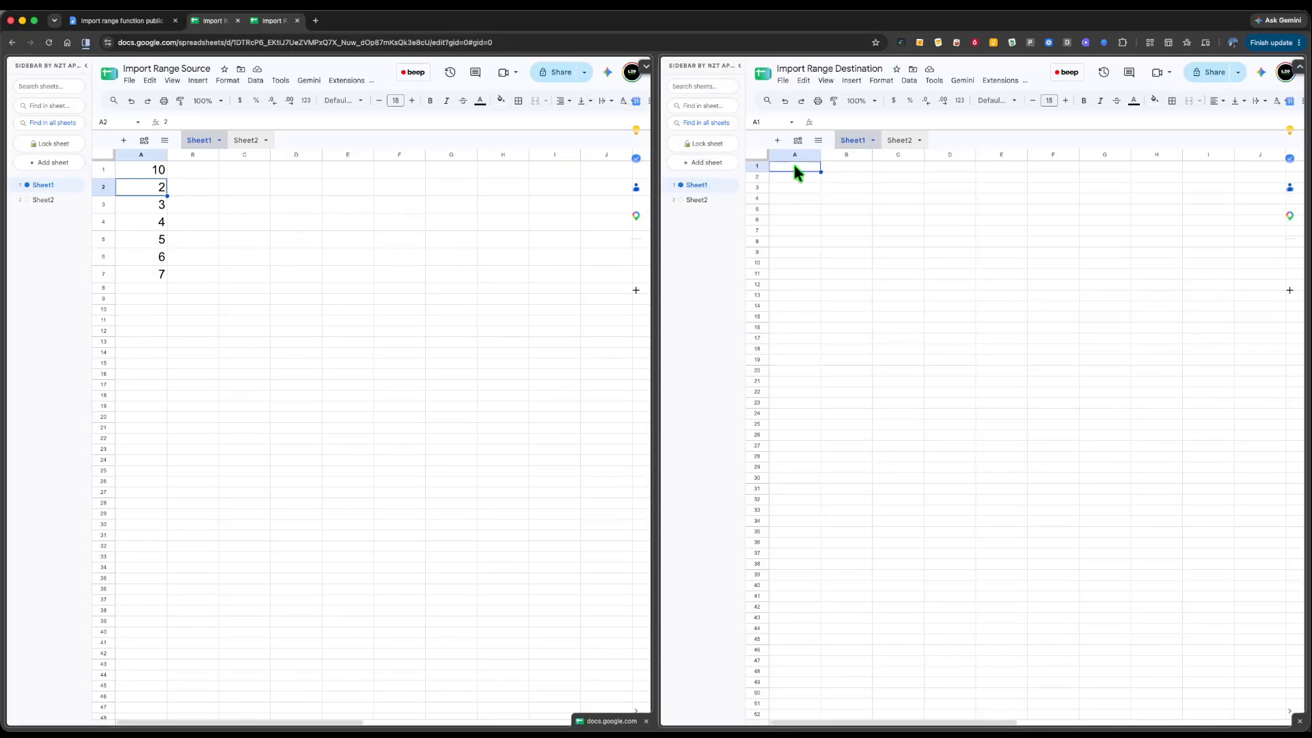
text(=)
click(153, 171)
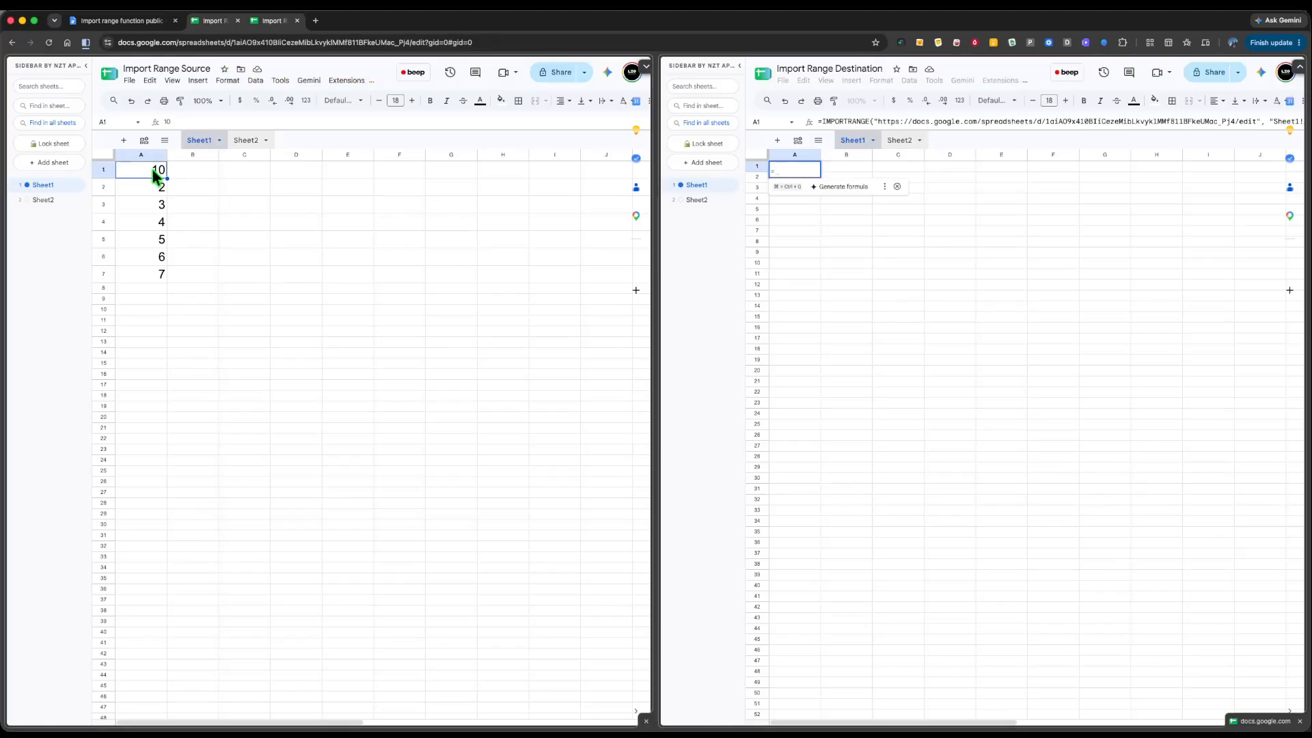
click(1050, 122)
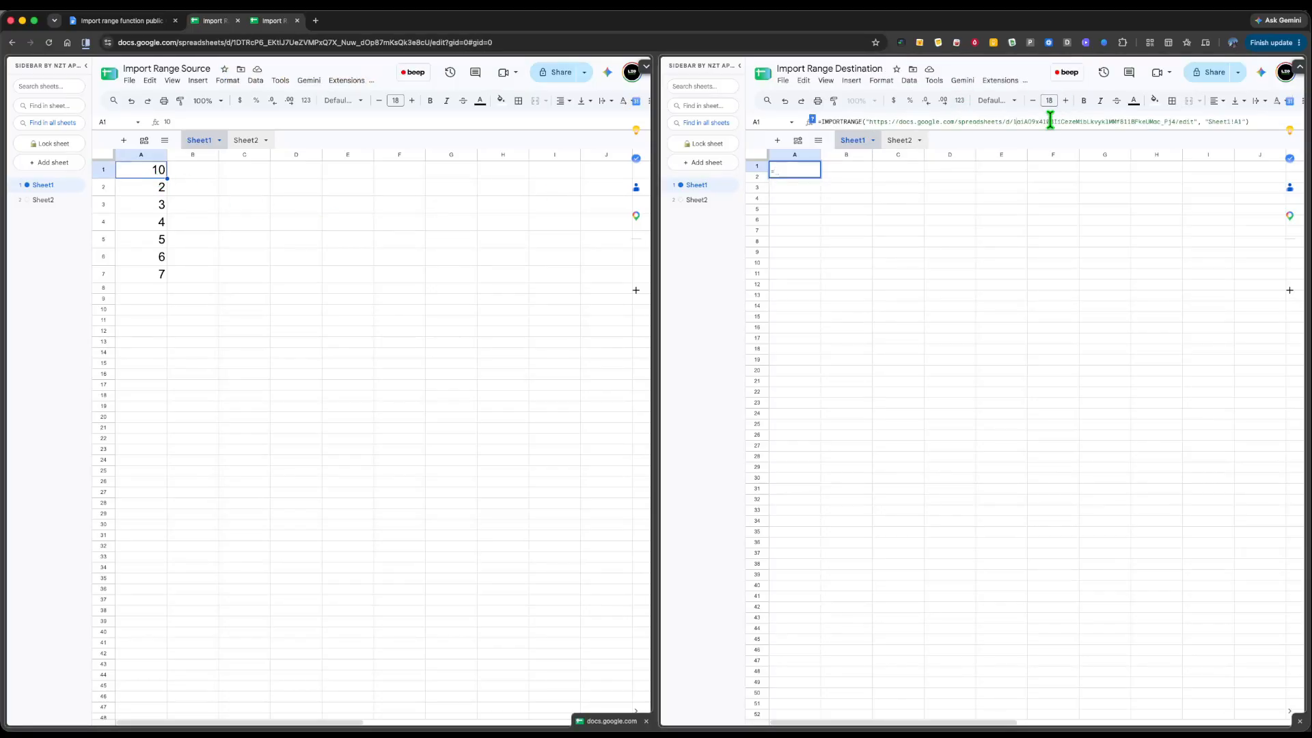
key(Return)
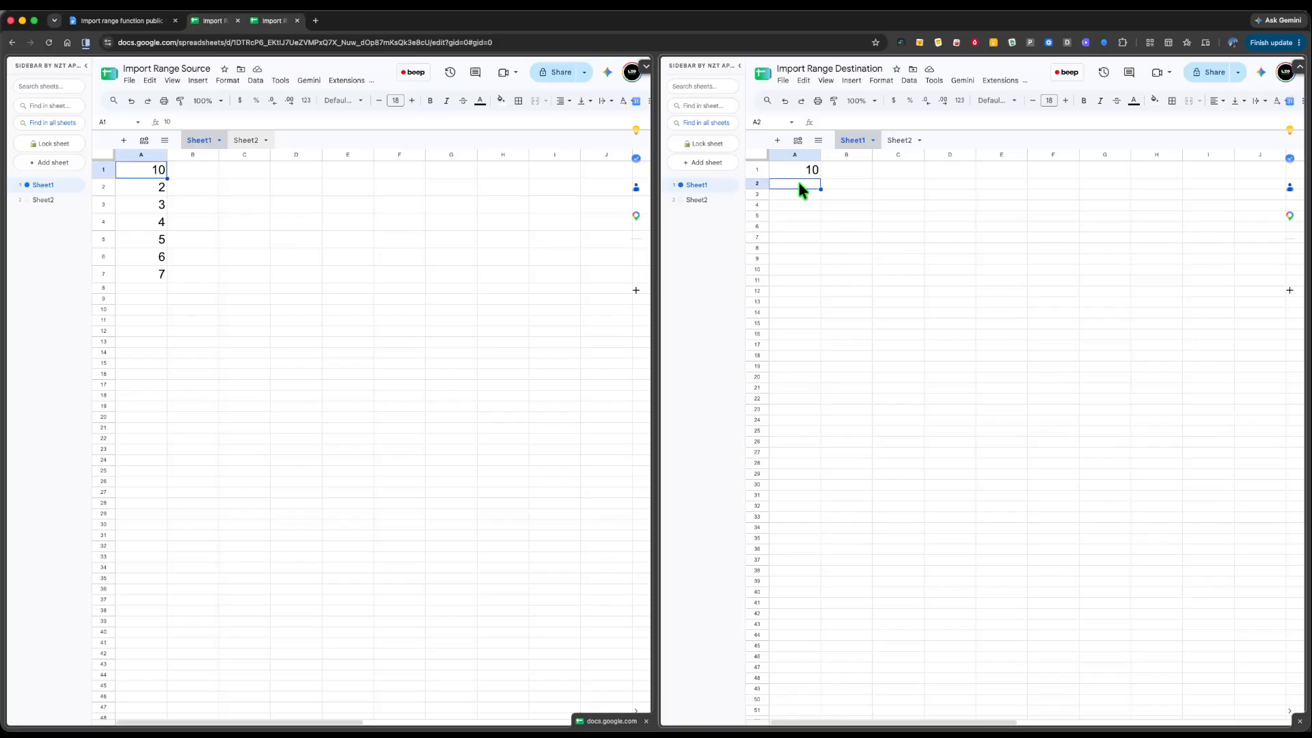
- Enter an IMPORTRANGE of Source range Sheet1!A1:A in Destination A2
text(=)
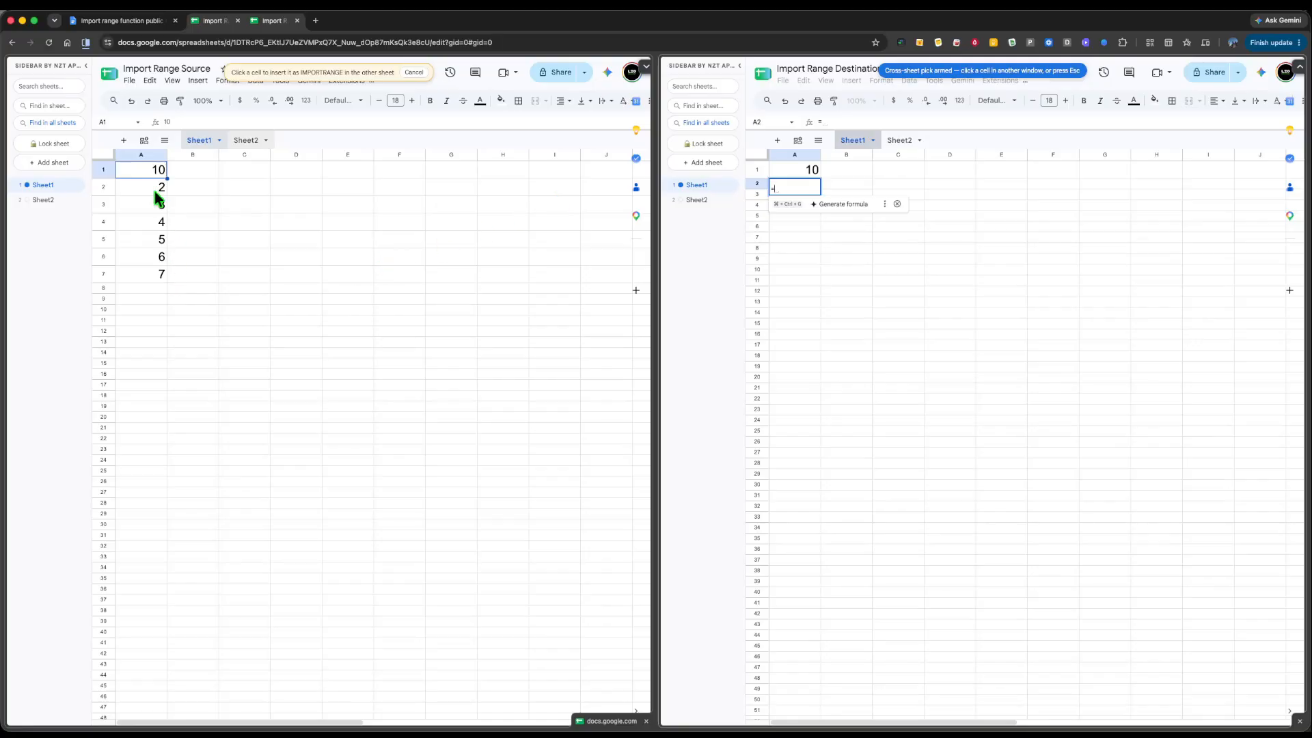
drag(147, 175, 147, 277)
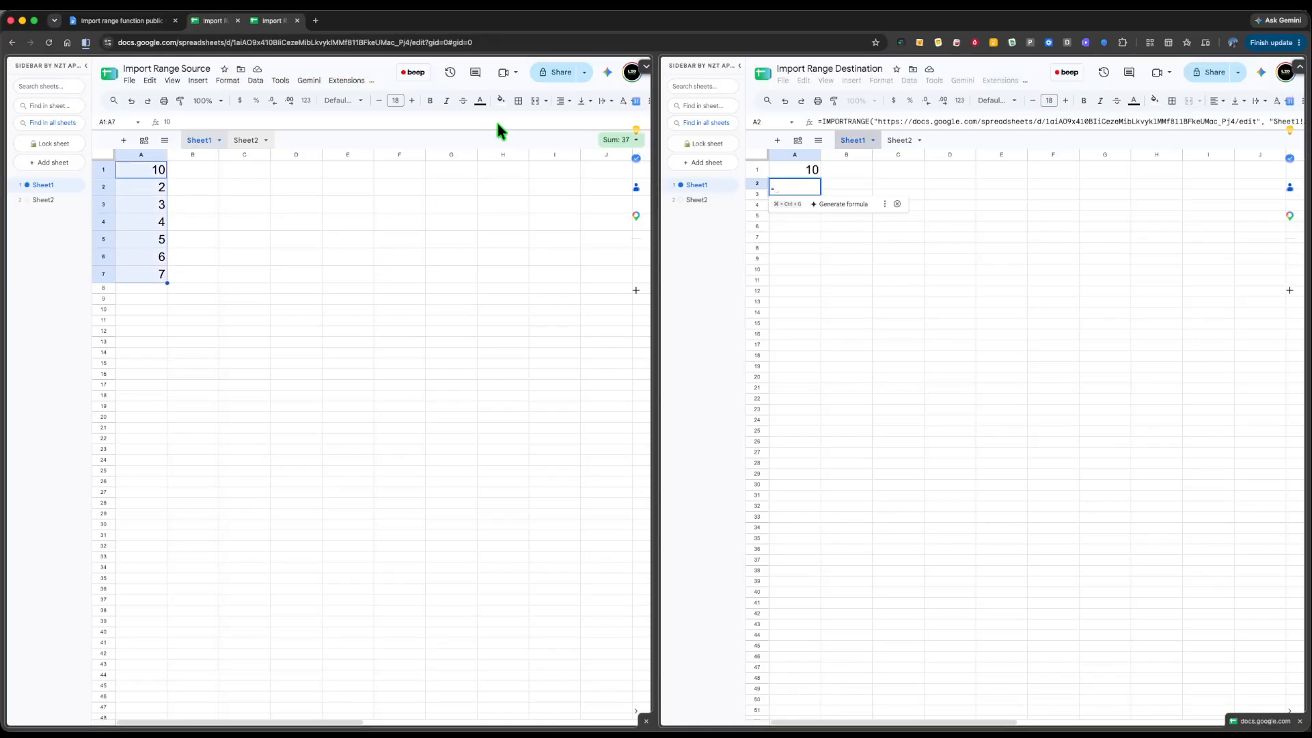
click(1093, 119)
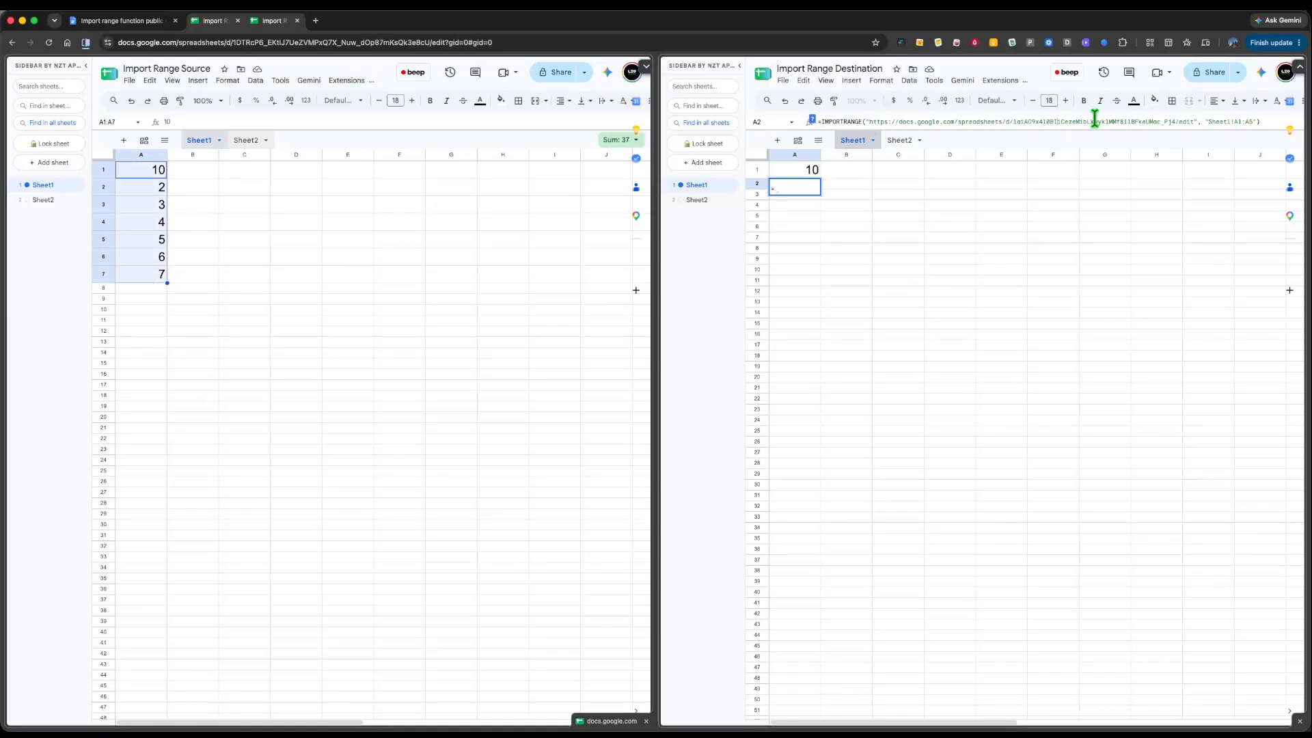
click(1253, 122)
key(BackSpace)
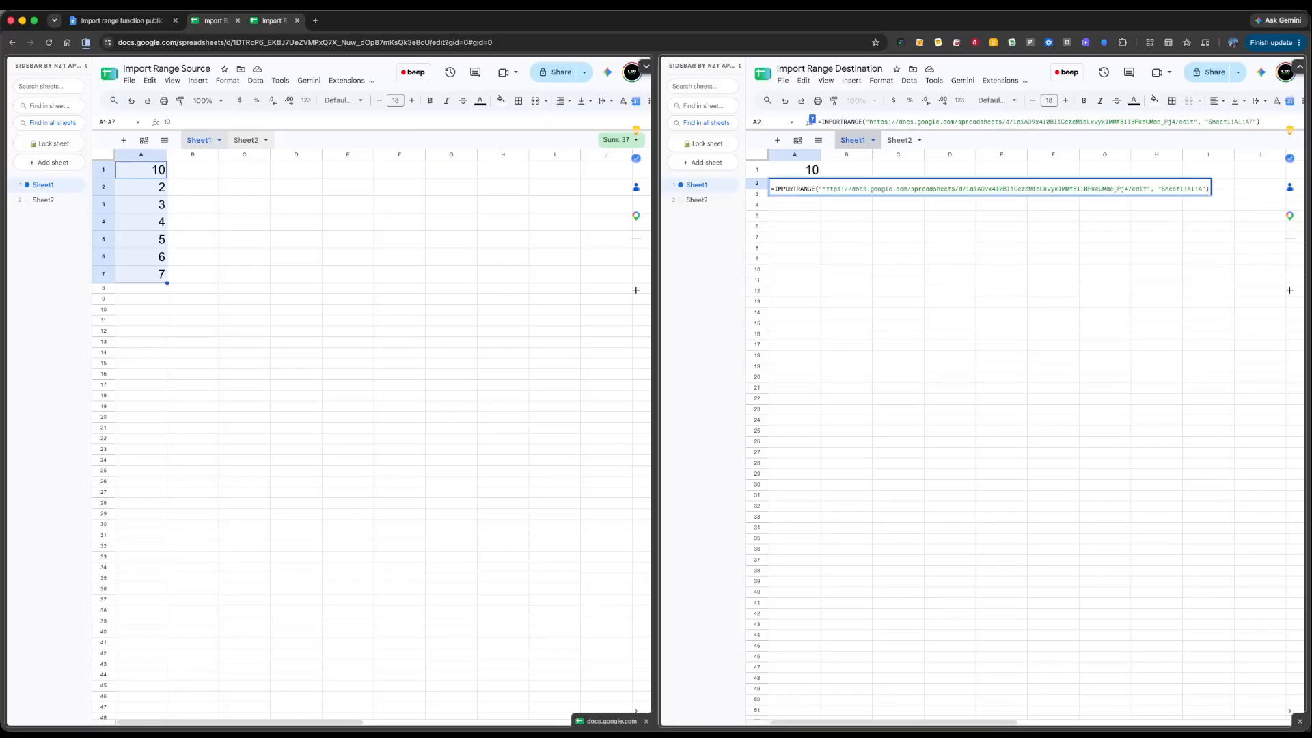
key(Return)
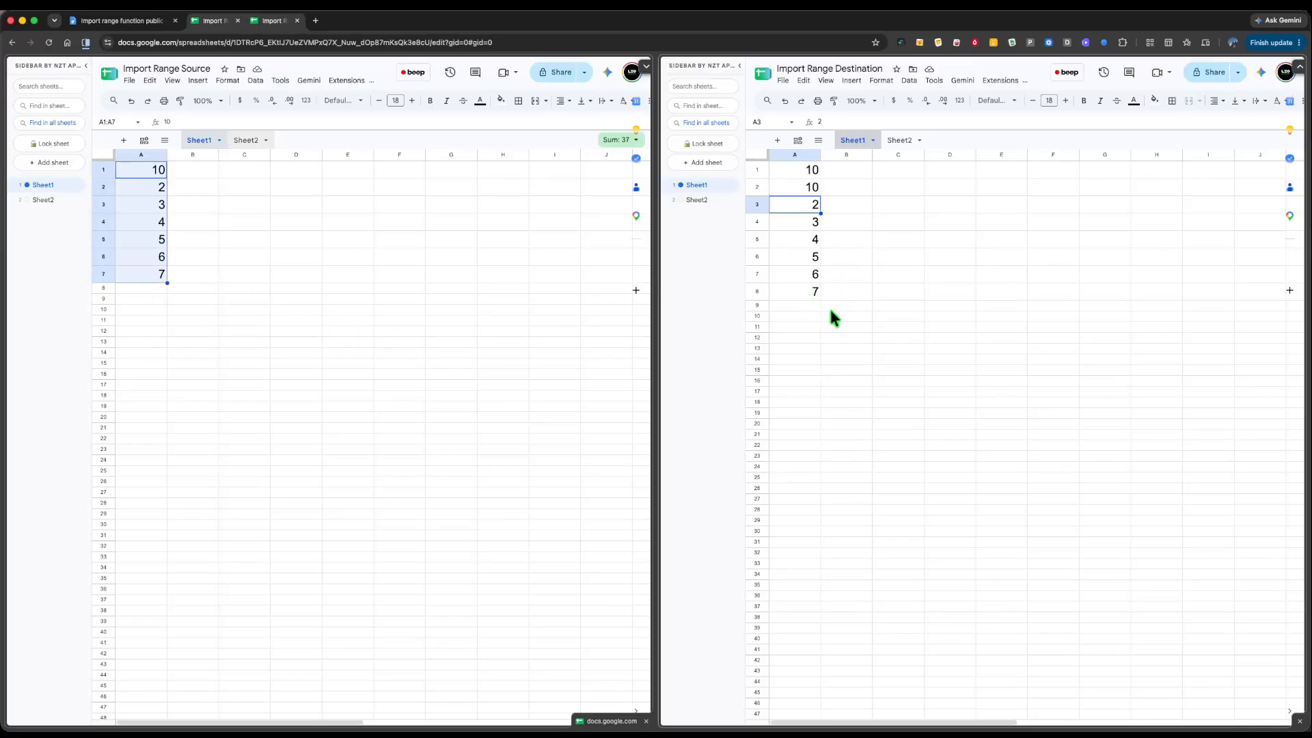
- Select the imported values A1:A9 to check their total, then return to the instructions
drag(829, 309, 797, 176)
click(898, 306)
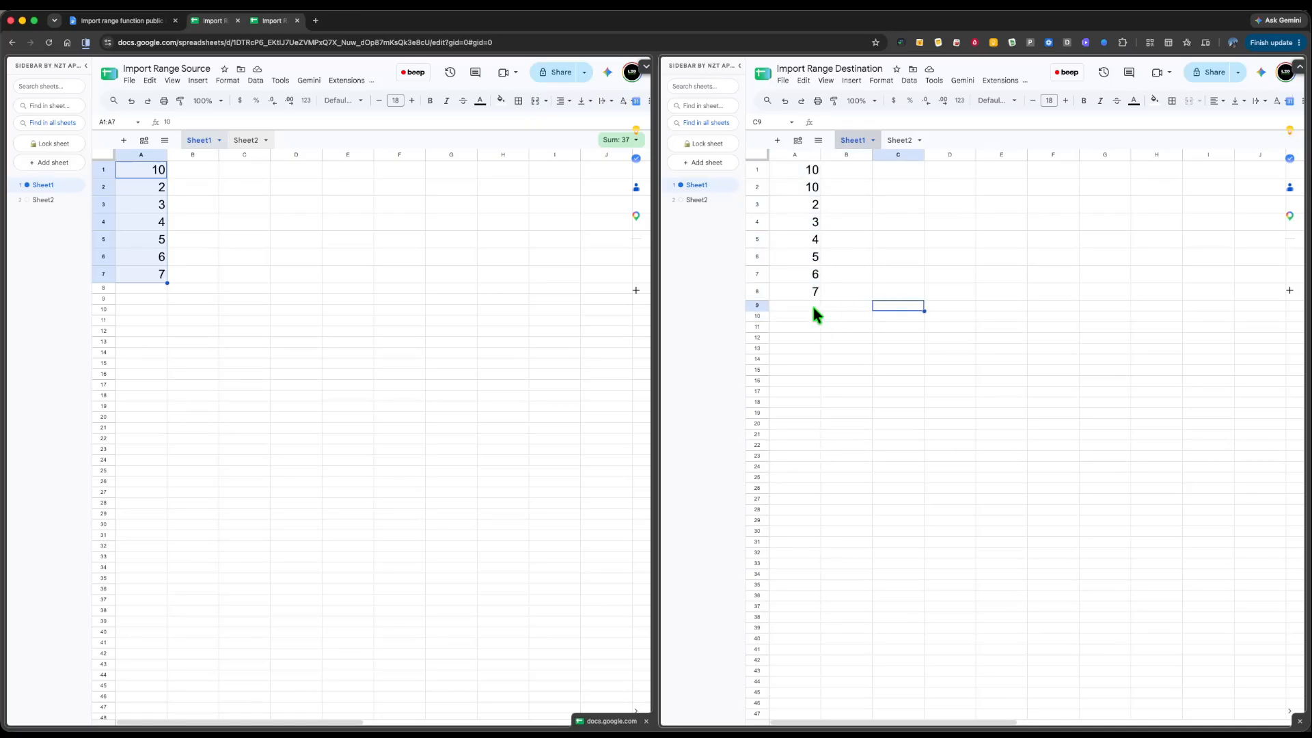
drag(813, 308, 811, 176)
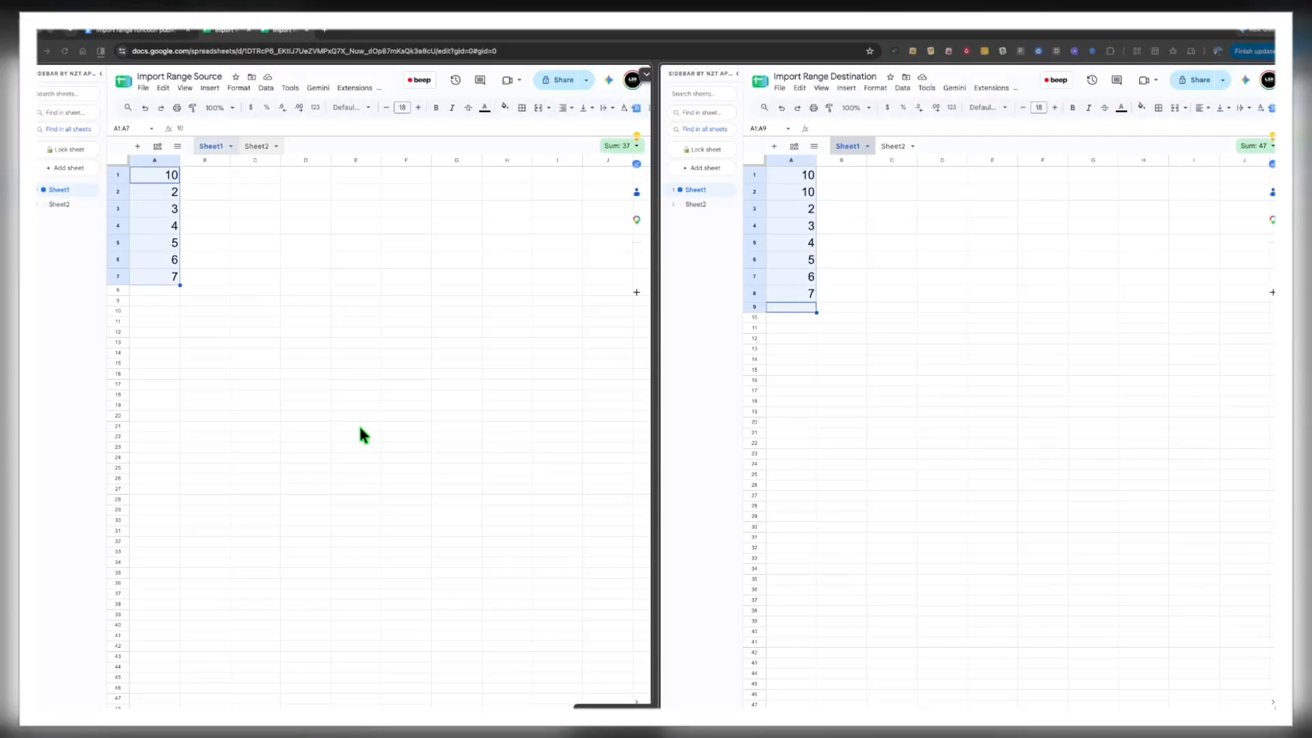
click(250, 278)
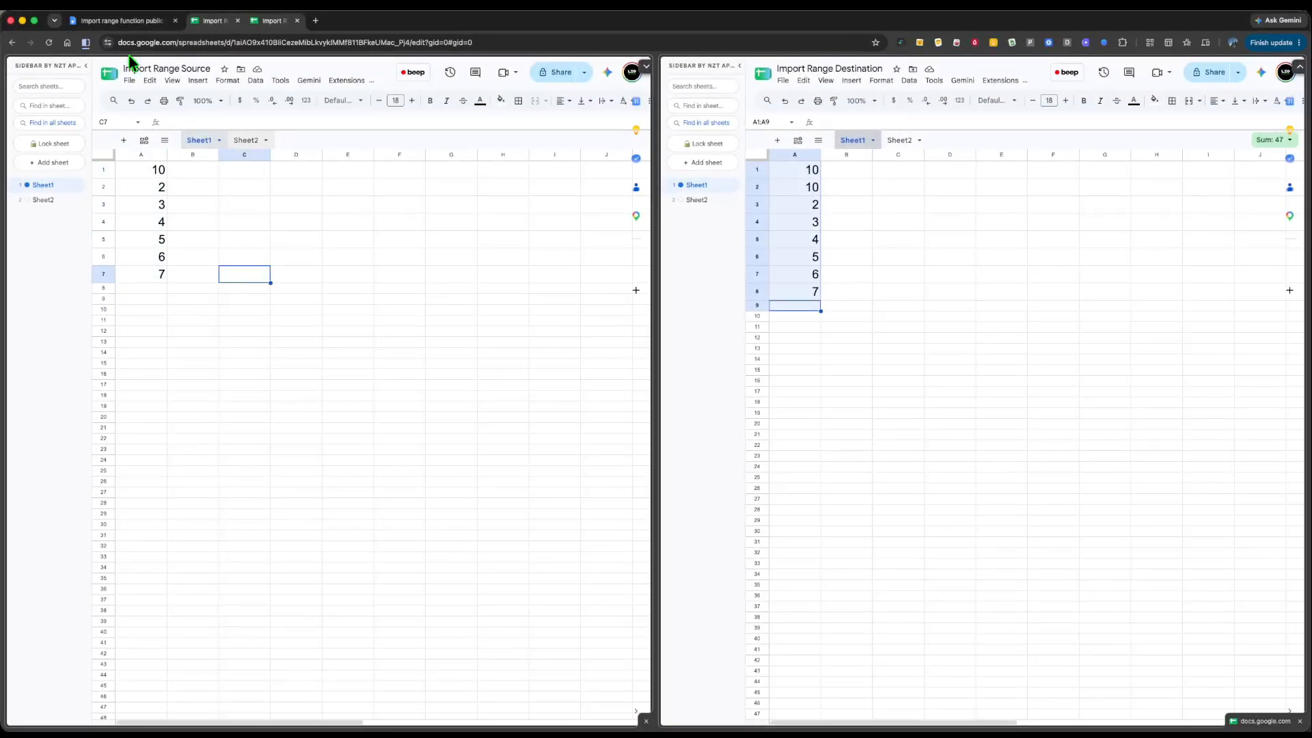
click(130, 15)
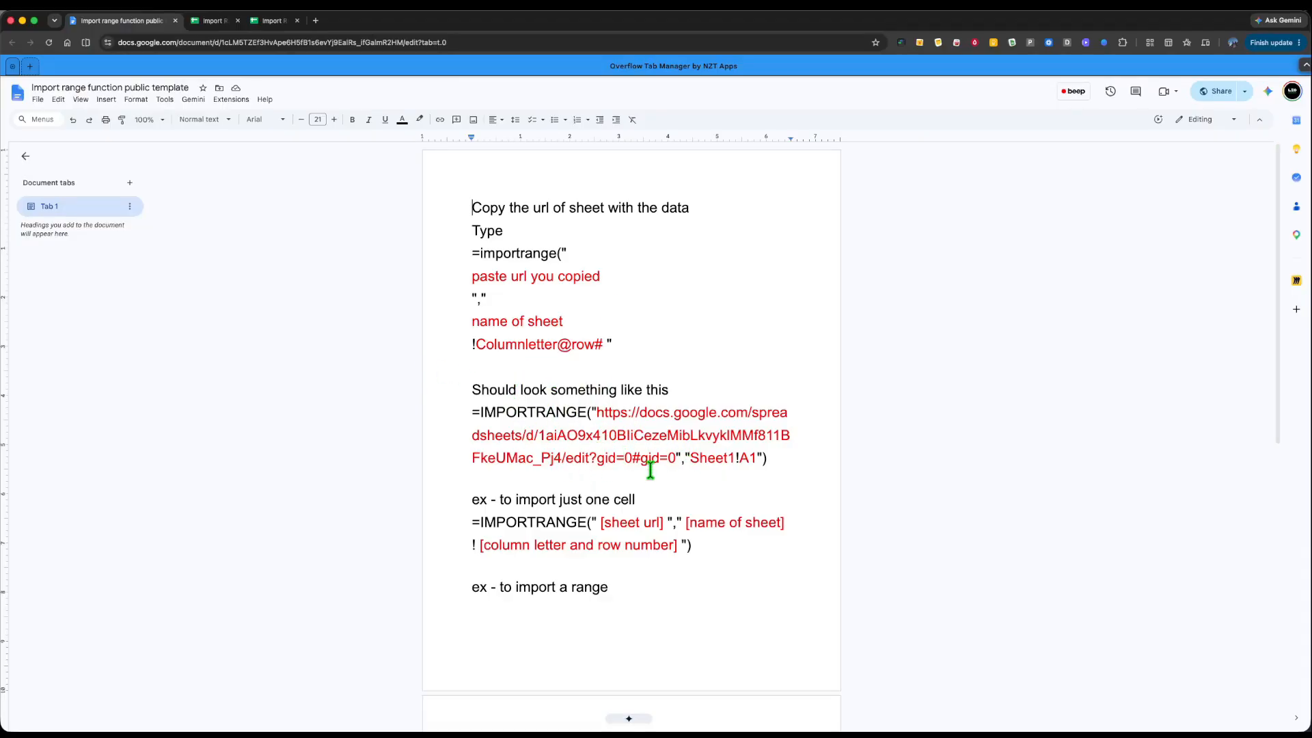
scroll(653, 475, down, 2)
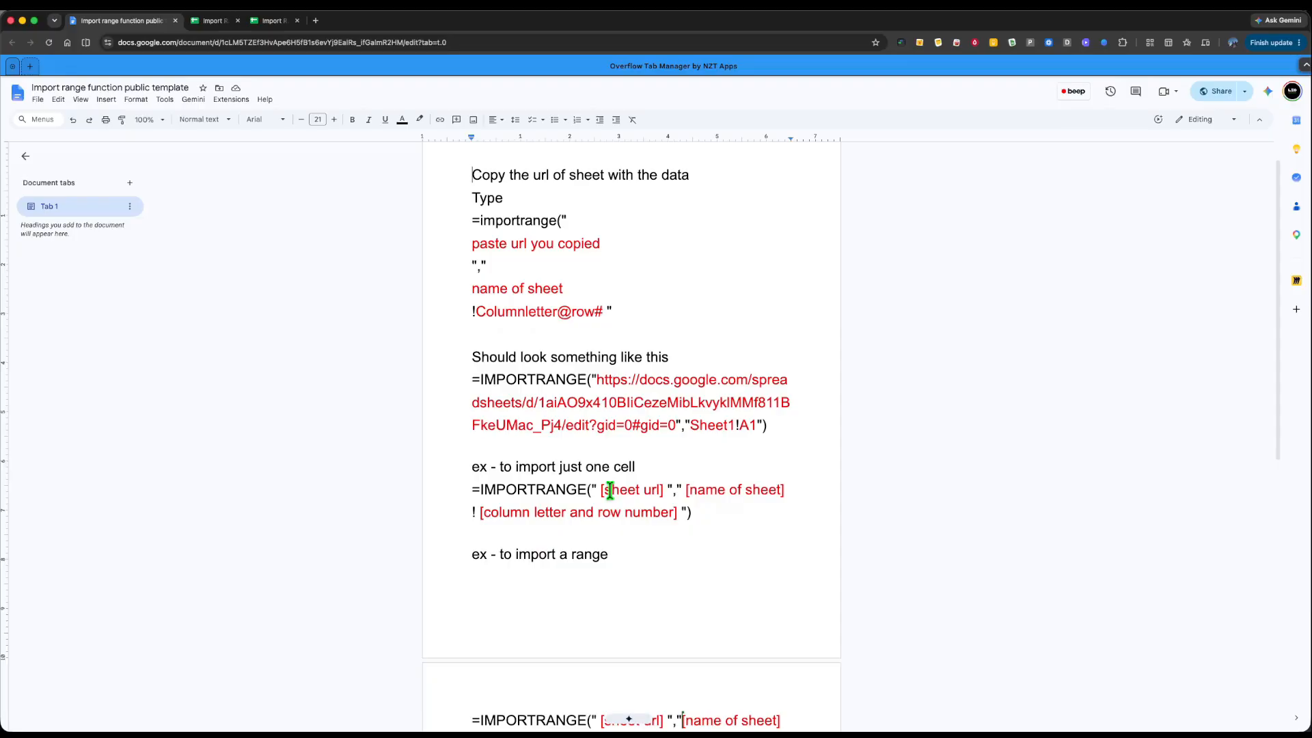
scroll(682, 414, down, 2)
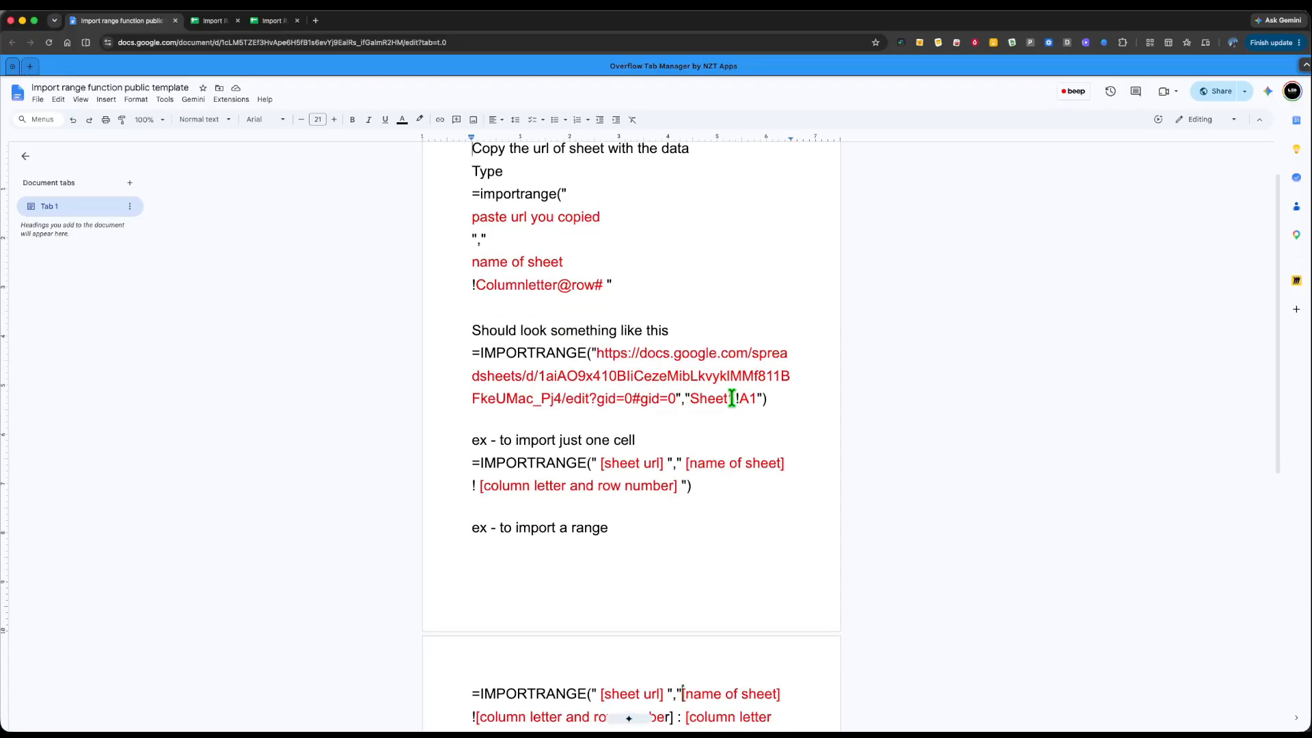
scroll(617, 550, down, 5)
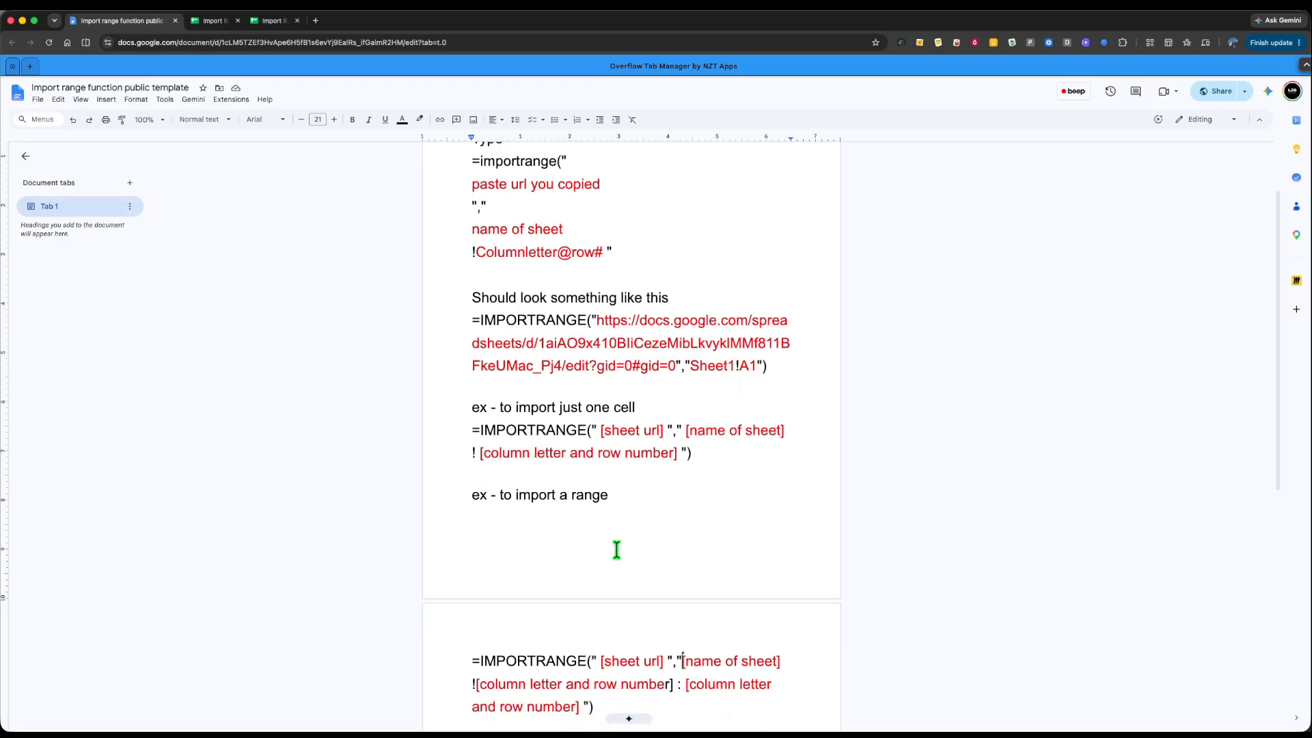
scroll(580, 313, up, 8)
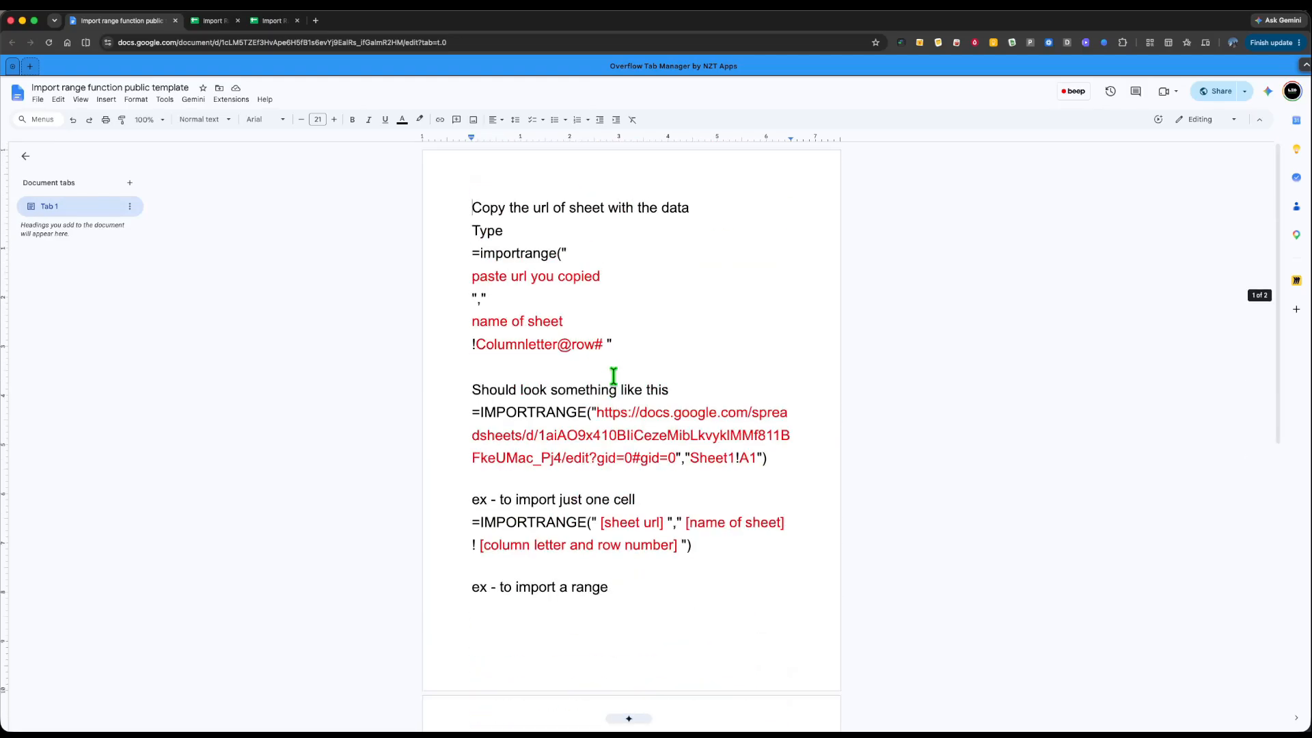
scroll(547, 360, down, 15)
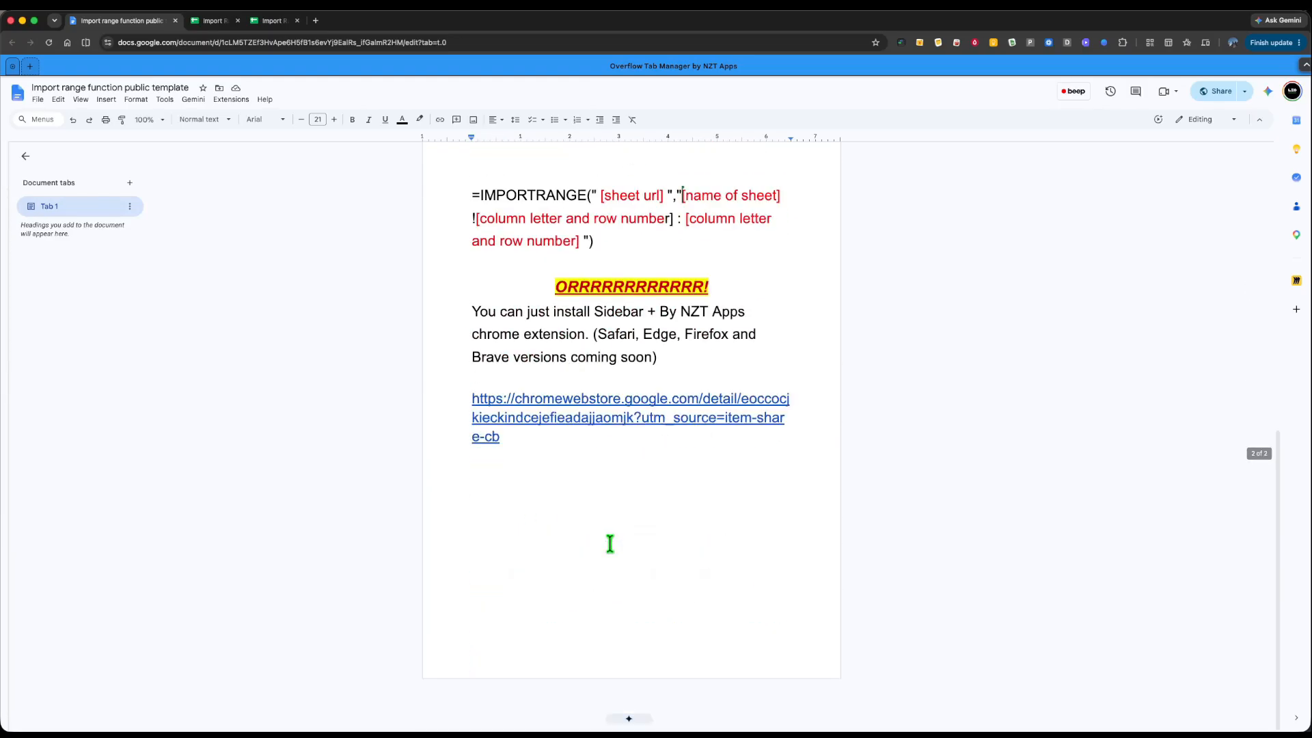
drag(554, 283, 670, 283)
click(749, 275)
click(574, 403)
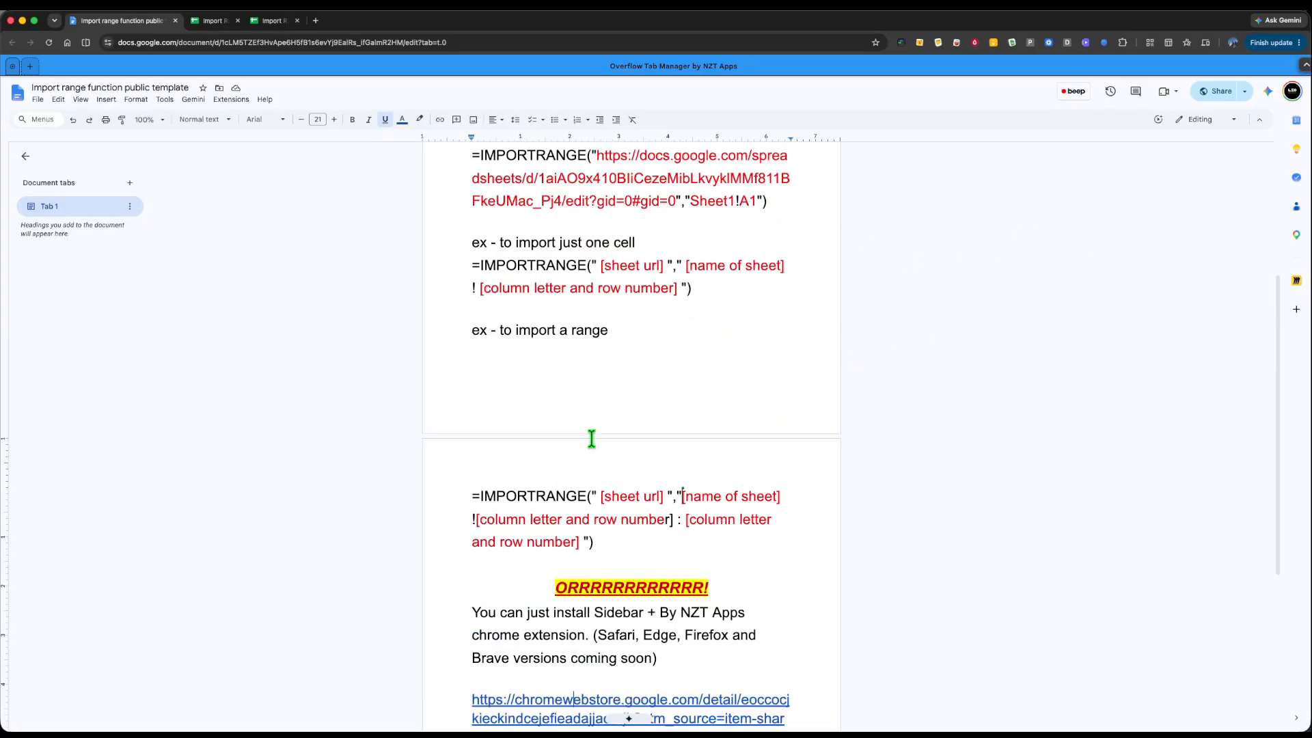
scroll(592, 438, up, 10)
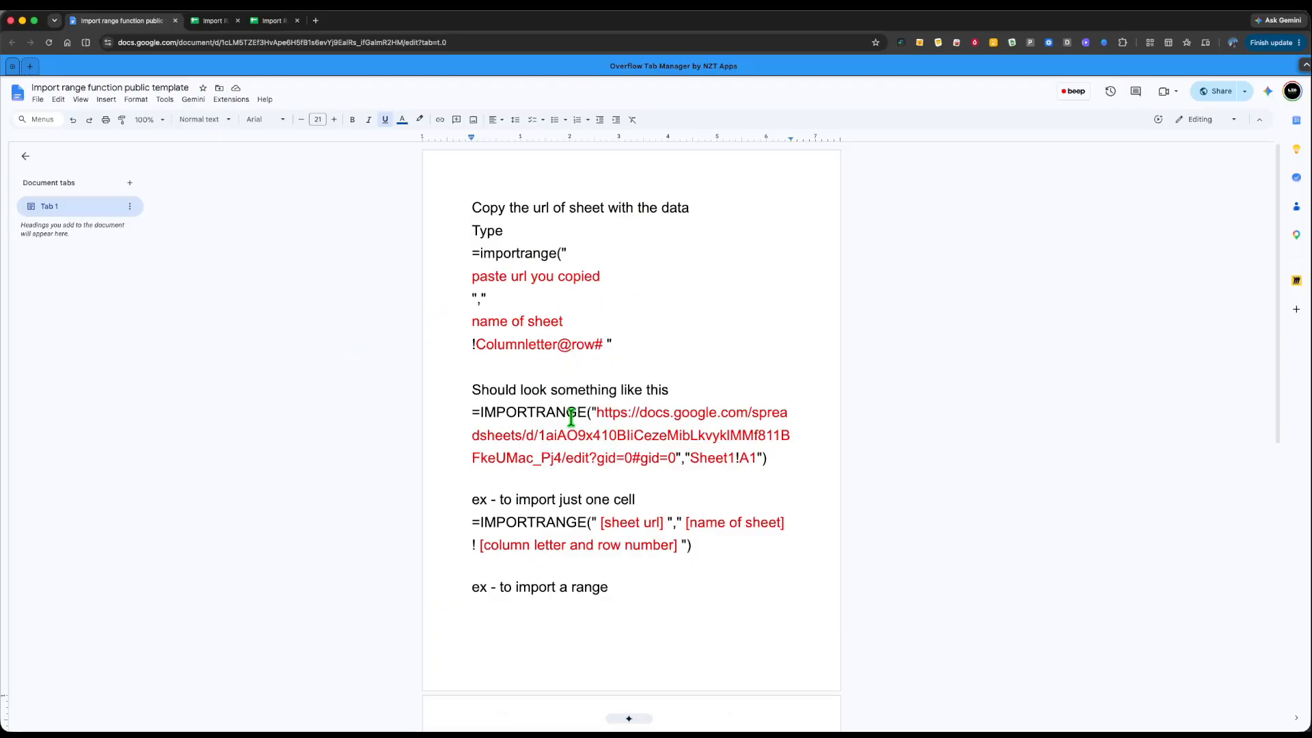
scroll(534, 499, down, 8)
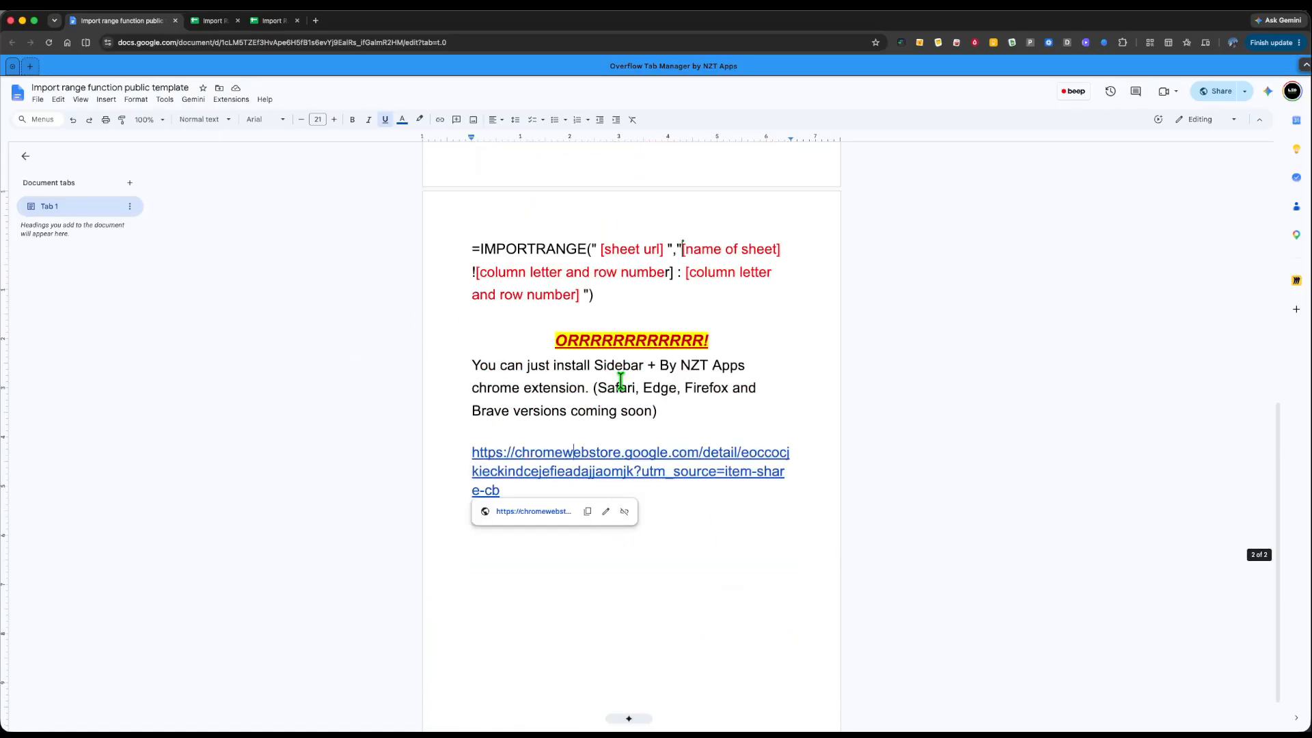
scroll(618, 407, up, 4)
scroll(656, 506, down, 3)
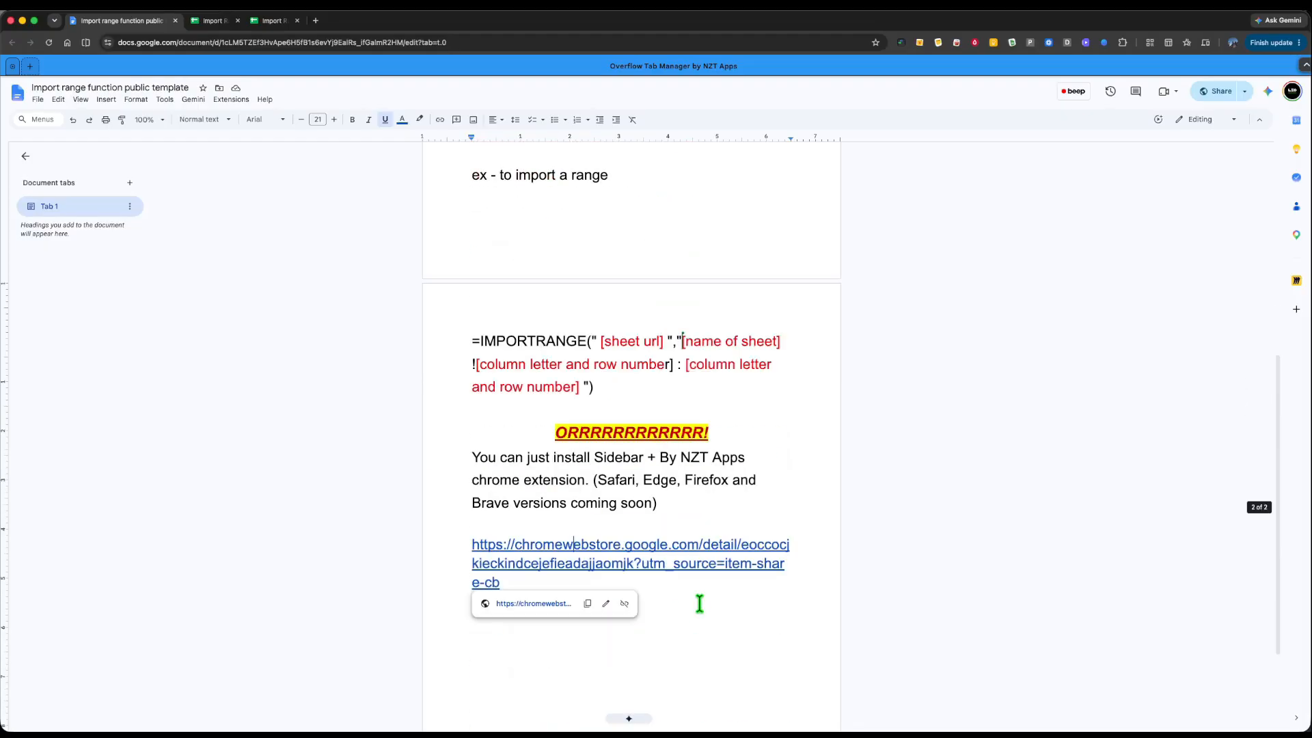